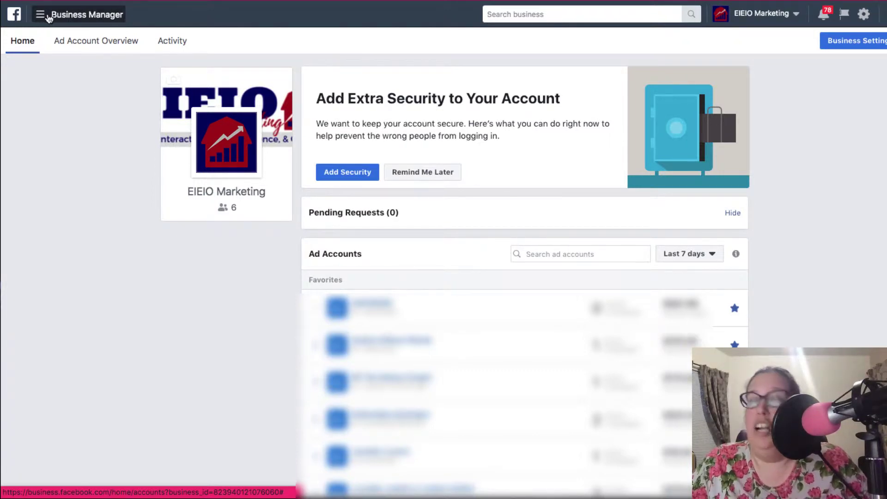
# Open Audience Insights from the full list of Business Manager tools.
pyautogui.click(49, 18)
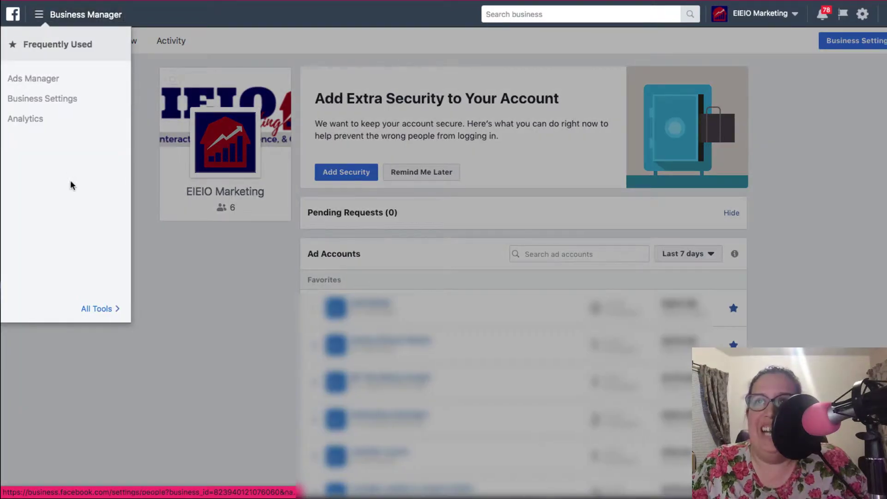
pyautogui.click(119, 312)
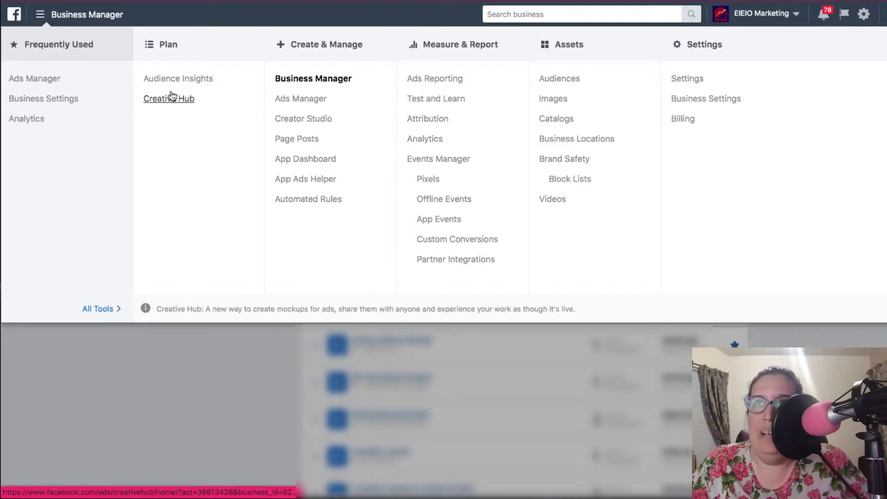
pyautogui.click(203, 81)
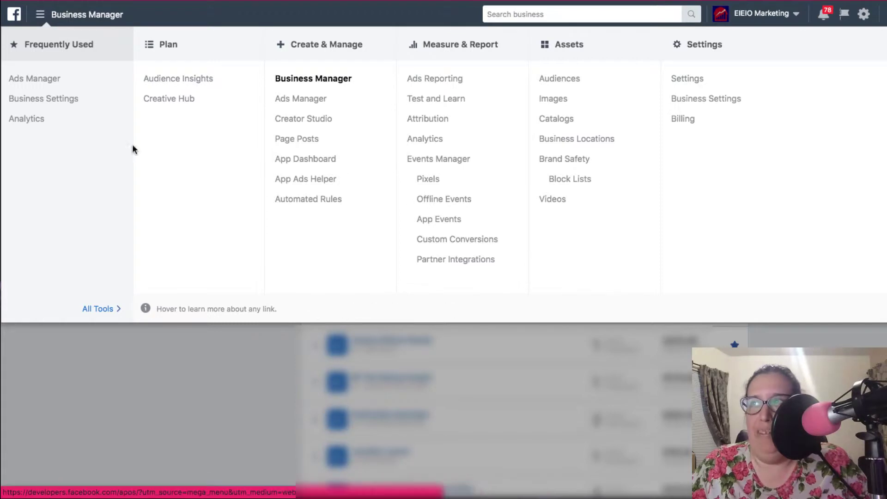
pyautogui.click(181, 81)
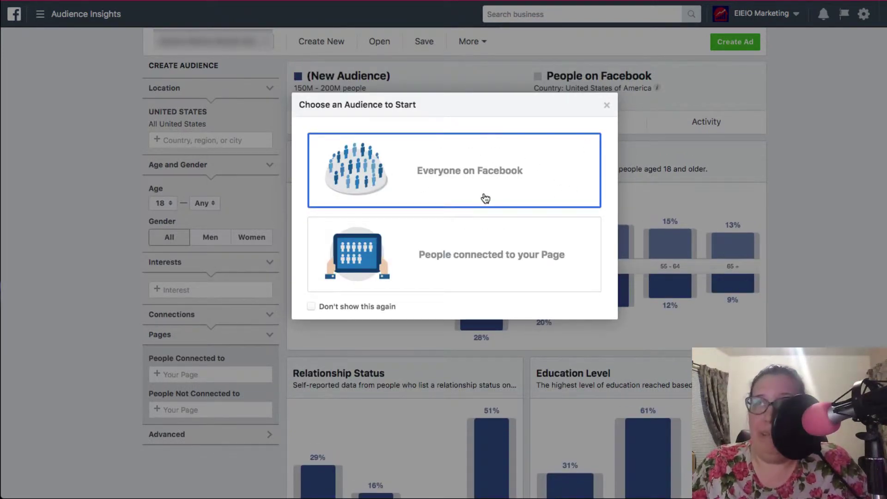
# Start an audience of people connected to your Page, add the presenter's own page as the connection, and dismiss the audience-size notice.
pyautogui.click(487, 266)
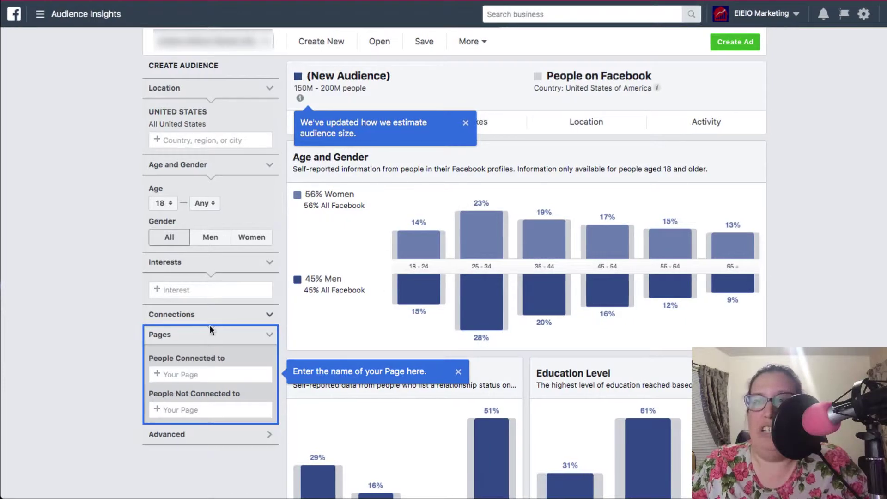
pyautogui.click(188, 375)
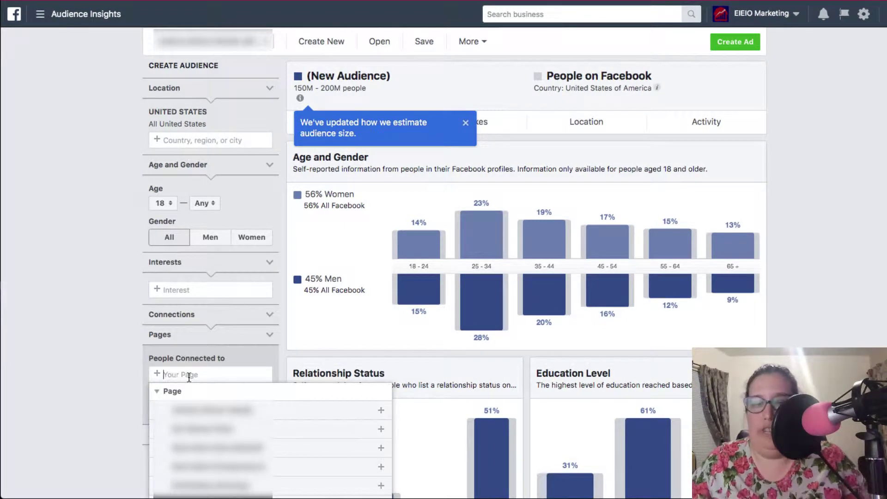
pyautogui.write('meg')
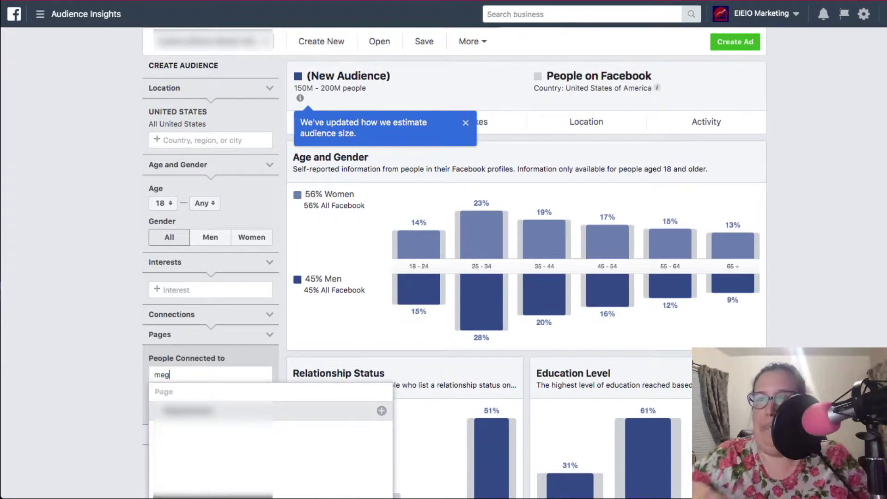
pyautogui.click(210, 413)
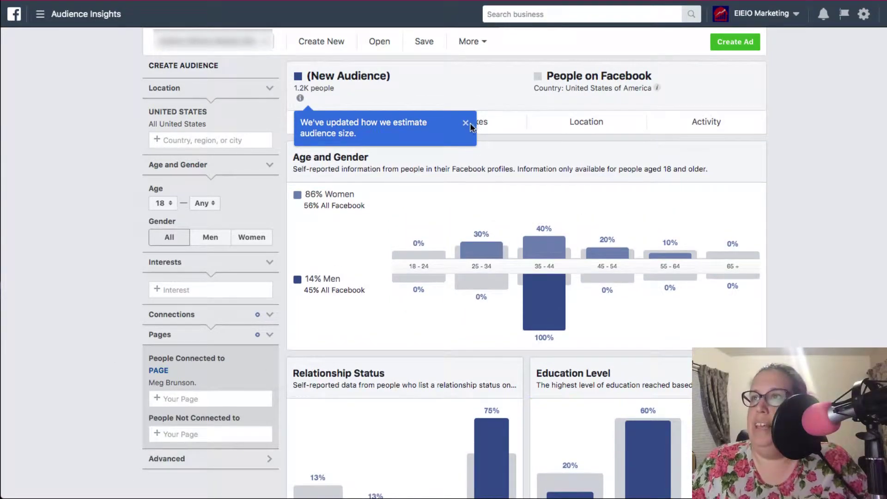
pyautogui.click(467, 123)
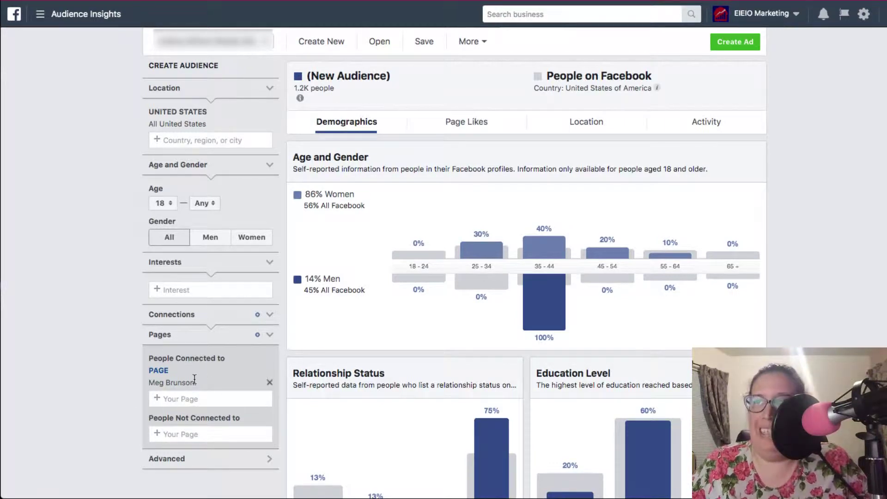
# Examine the audience's age and gender breakdown for women and men across the age brackets against all Facebook users.
pyautogui.moveTo(299, 95)
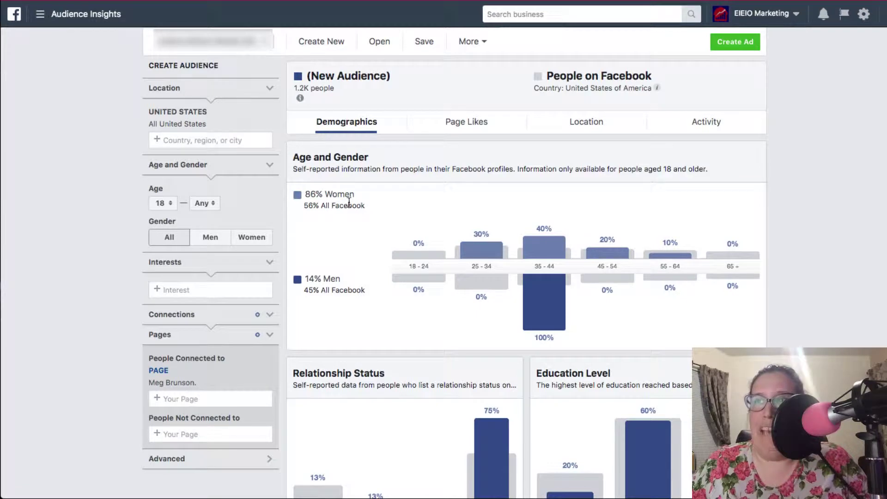
pyautogui.moveTo(549, 287)
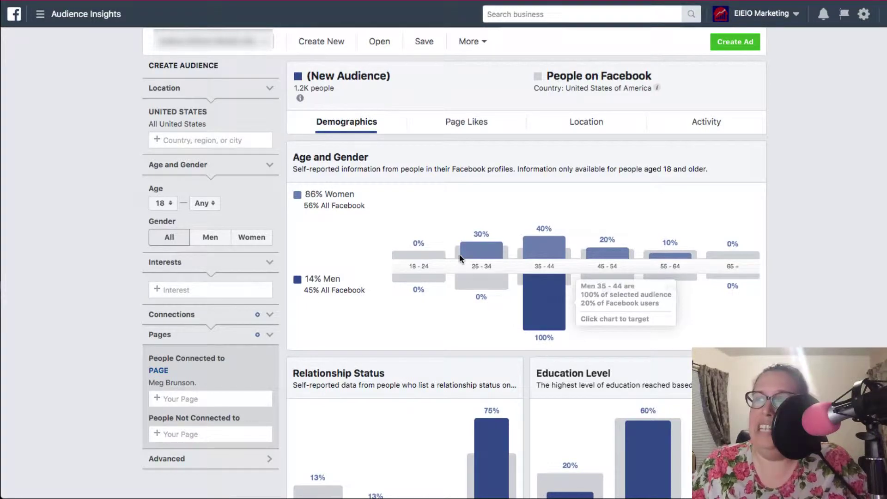
pyautogui.moveTo(515, 243)
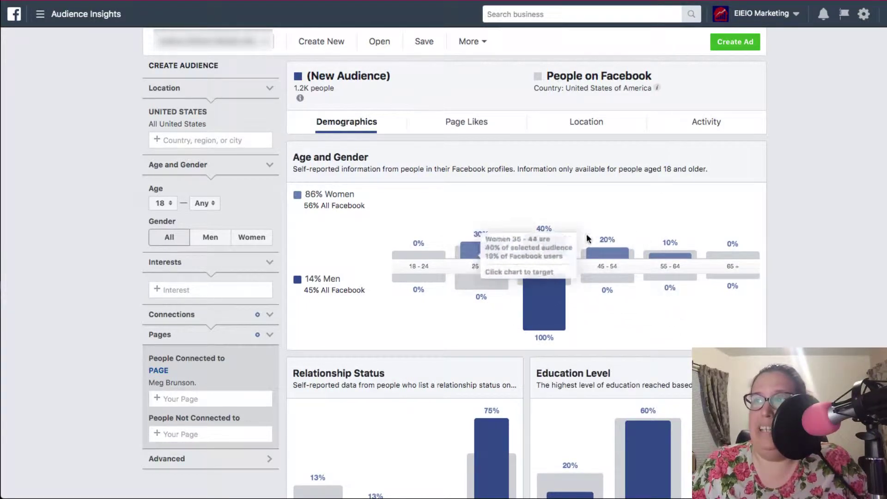
pyautogui.moveTo(520, 208)
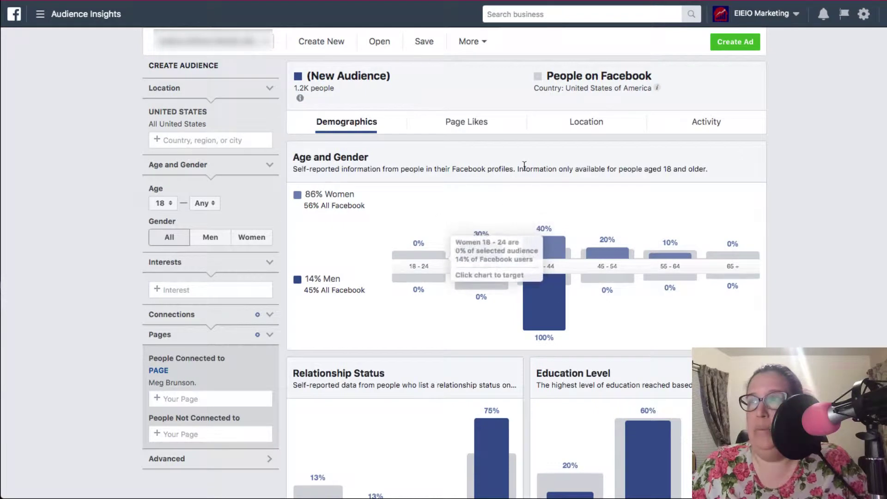
pyautogui.moveTo(545, 305)
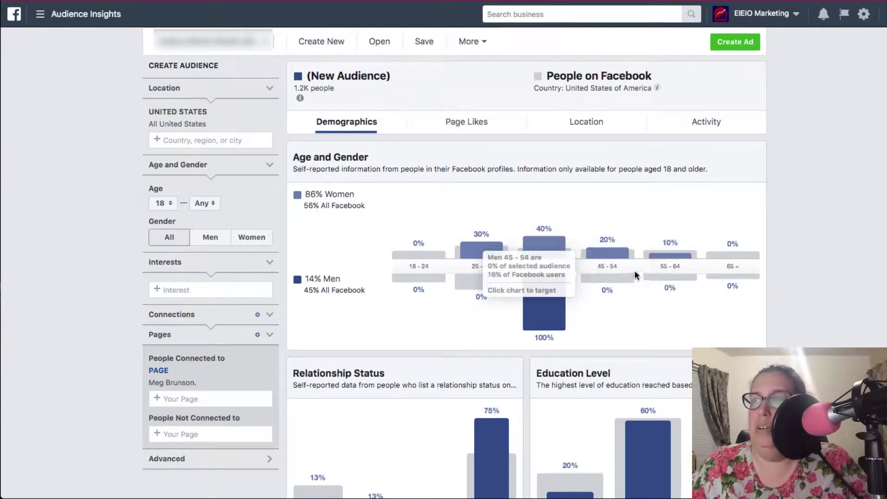
pyautogui.moveTo(622, 269)
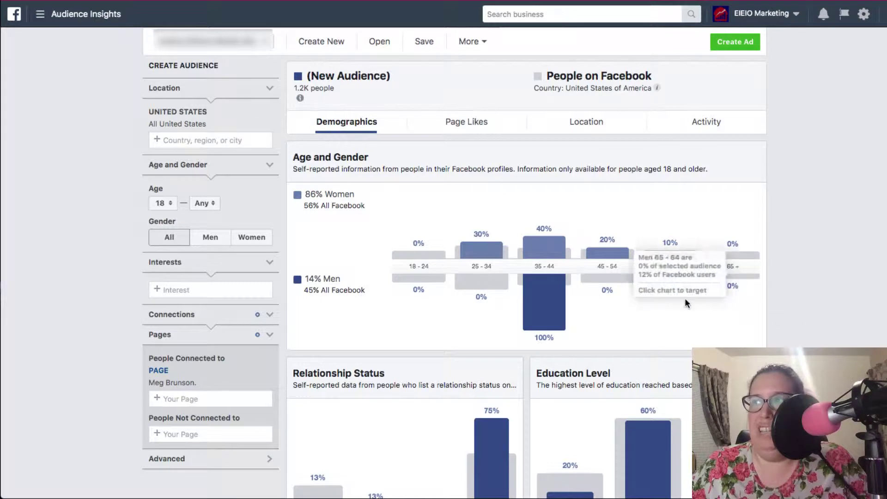
pyautogui.moveTo(687, 262)
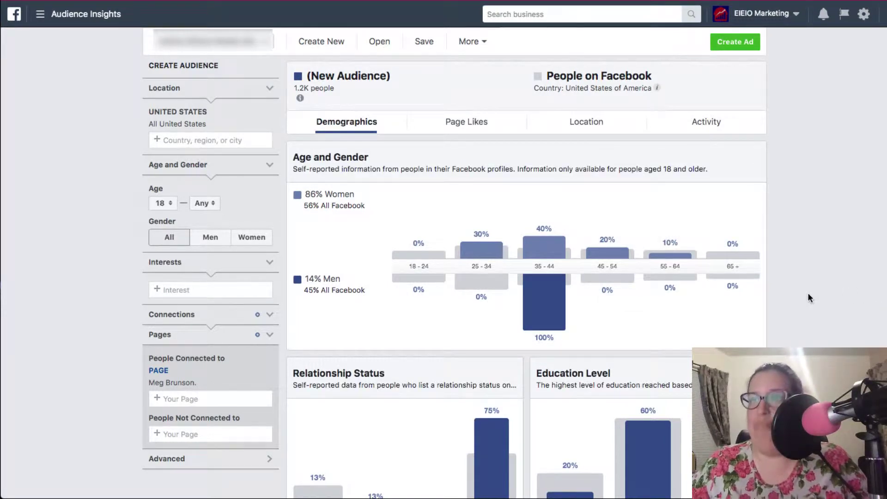
# Examine the audience's relationship status and education level charts and read the information note on the job title chart.
pyautogui.scroll(-4, 819, 275)
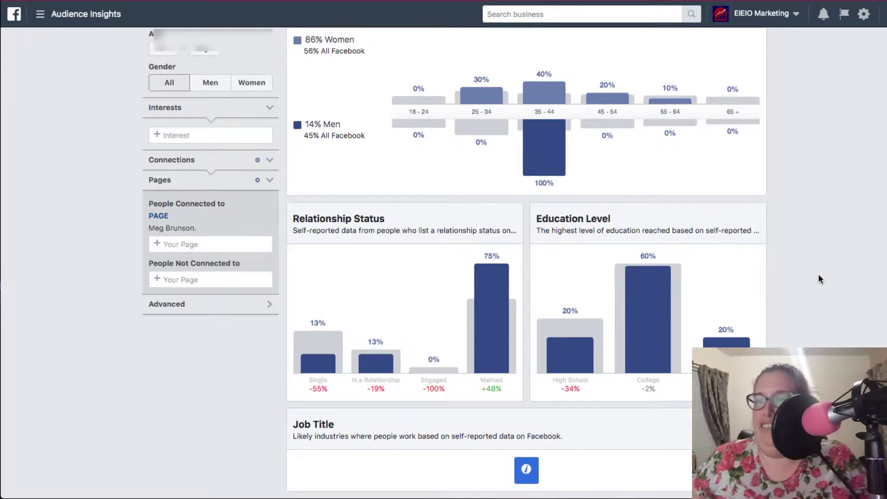
pyautogui.moveTo(537, 472)
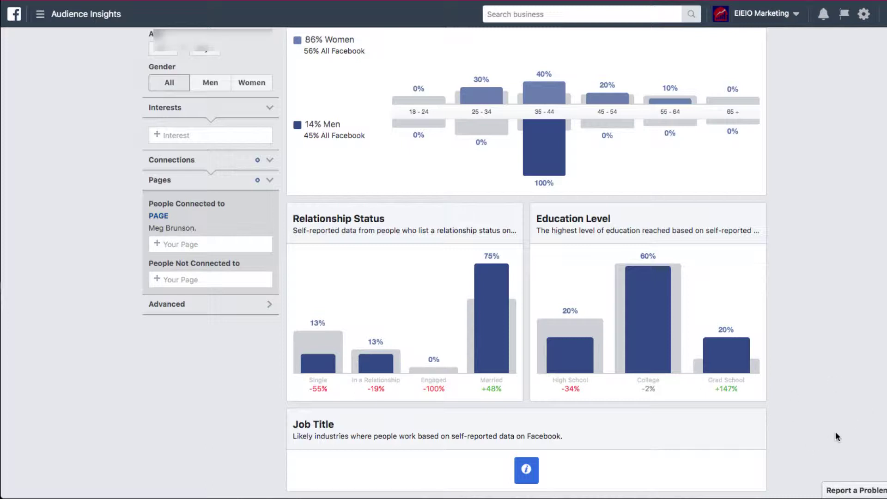
pyautogui.moveTo(734, 353)
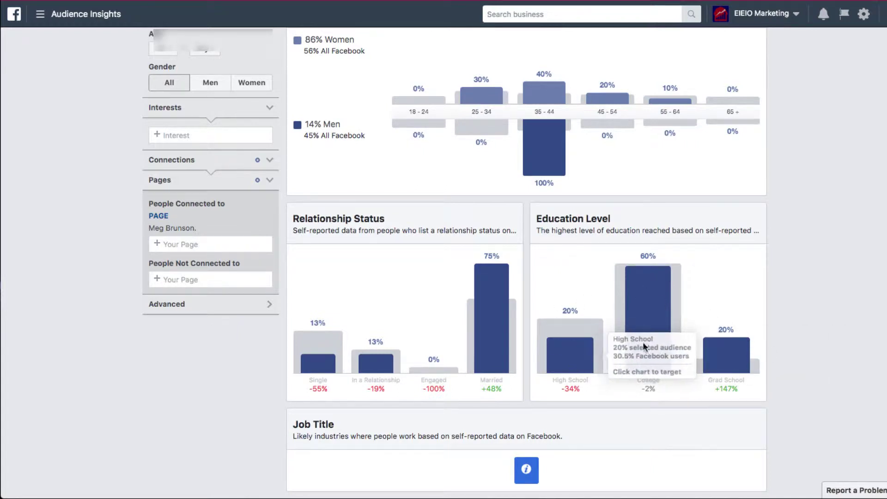
pyautogui.moveTo(658, 278)
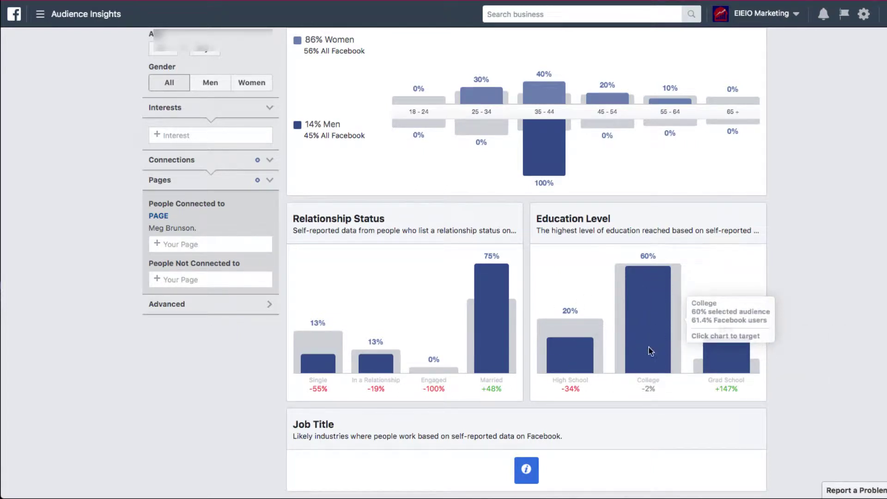
pyautogui.moveTo(748, 385)
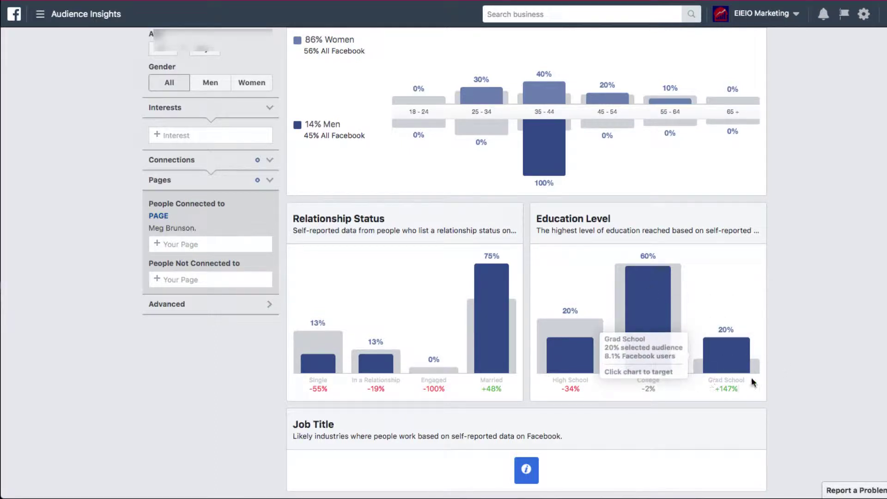
pyautogui.scroll(1, 876, 346)
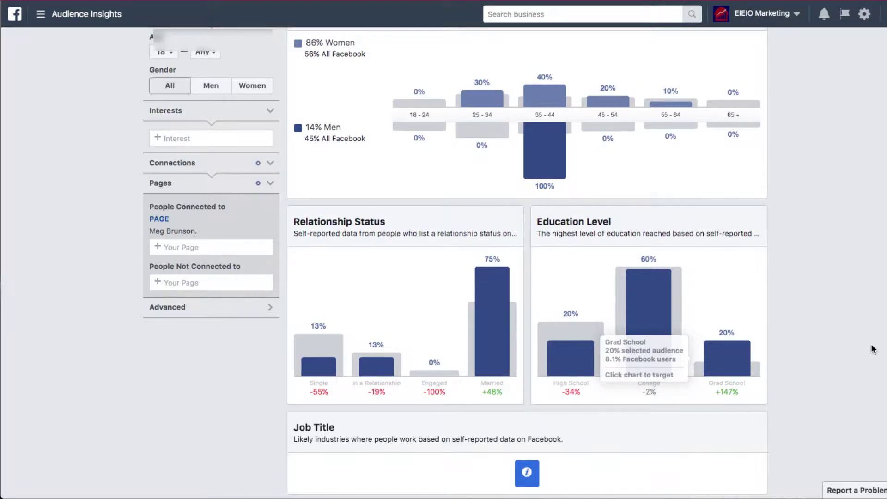
pyautogui.scroll(1, 872, 350)
pyautogui.scroll(-1, 707, 362)
pyautogui.moveTo(498, 383)
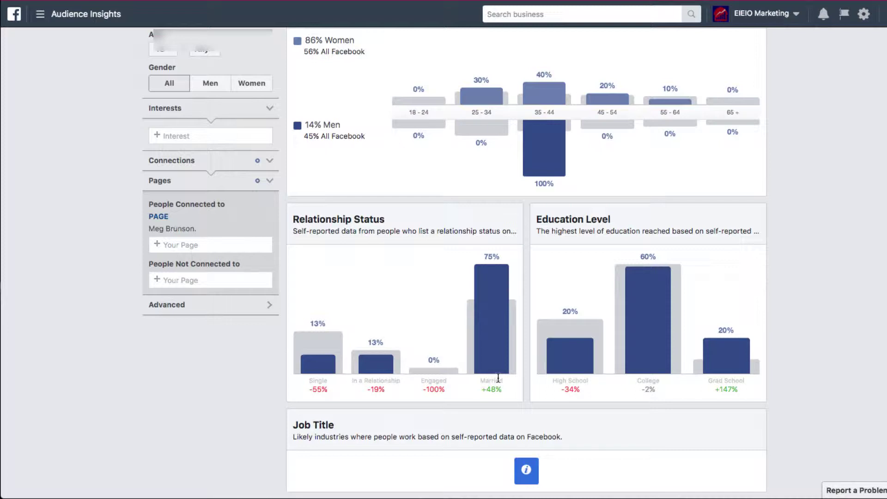
pyautogui.moveTo(515, 326)
pyautogui.moveTo(530, 471)
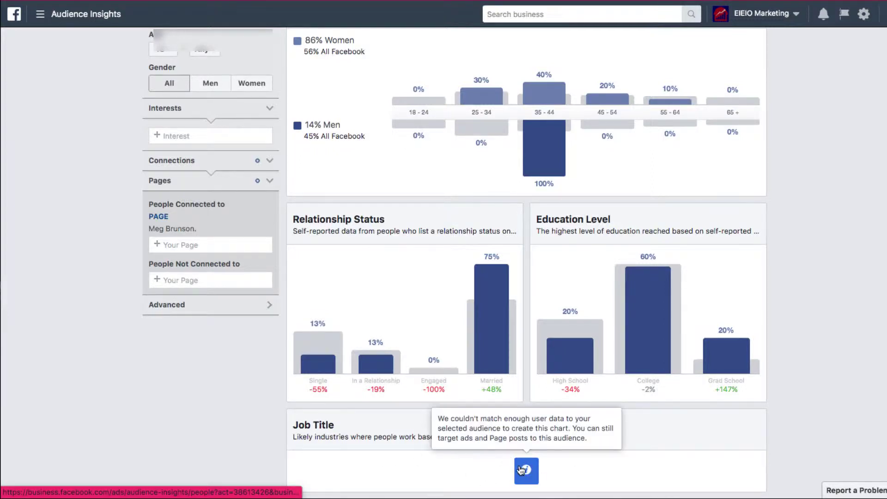
# Show the Page Likes insights for the audience and dismiss the audience-size notice.
pyautogui.scroll(3, 464, 361)
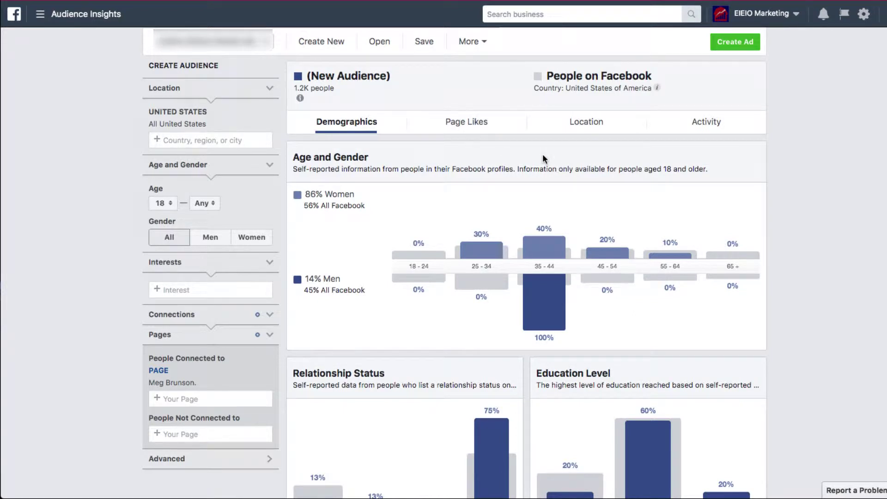
pyautogui.click(485, 123)
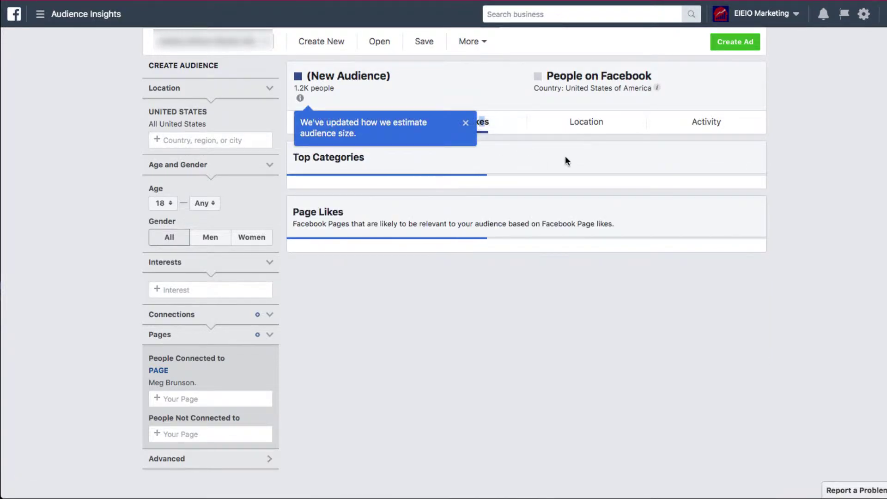
pyautogui.click(465, 123)
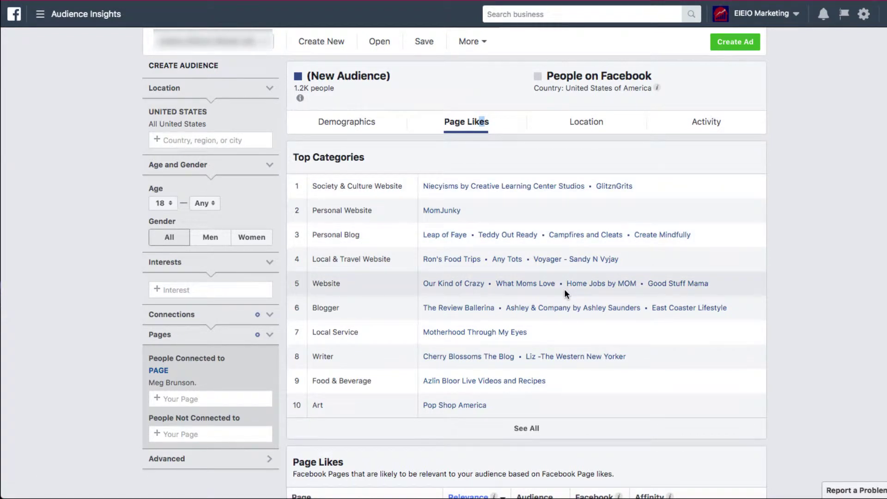
# Review the audience's top categories and the page likes table with its relevance, audience and affinity figures.
pyautogui.scroll(-3, 565, 366)
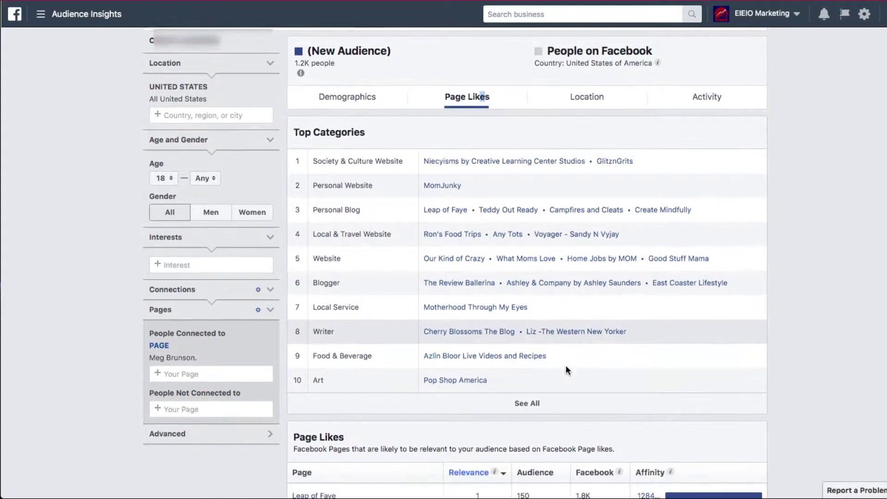
pyautogui.scroll(-4, 567, 370)
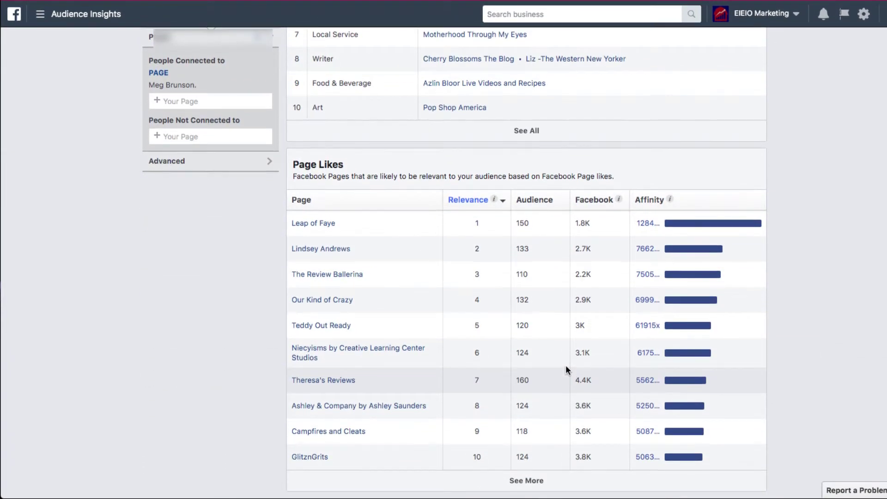
pyautogui.scroll(1, 330, 231)
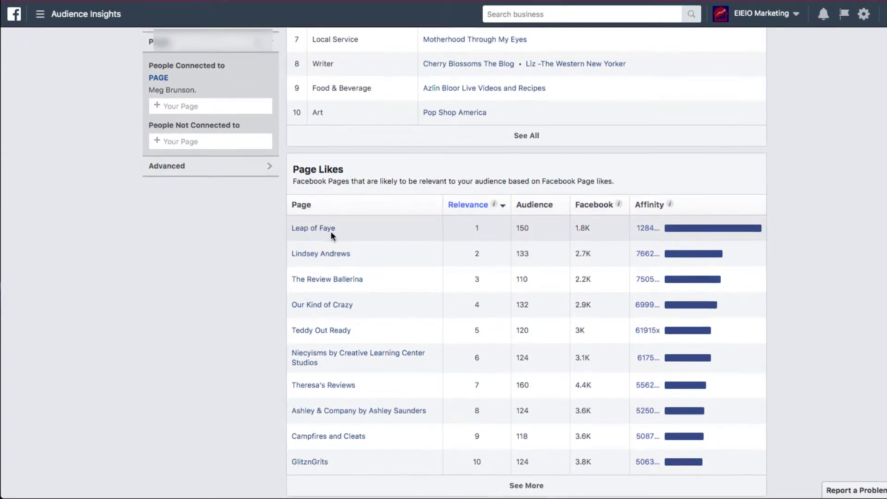
pyautogui.scroll(-1, 328, 250)
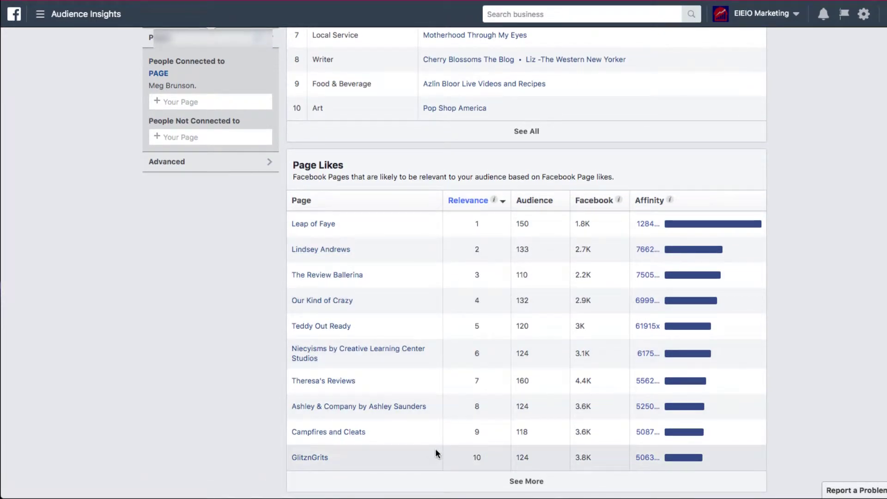
pyautogui.scroll(5, 435, 448)
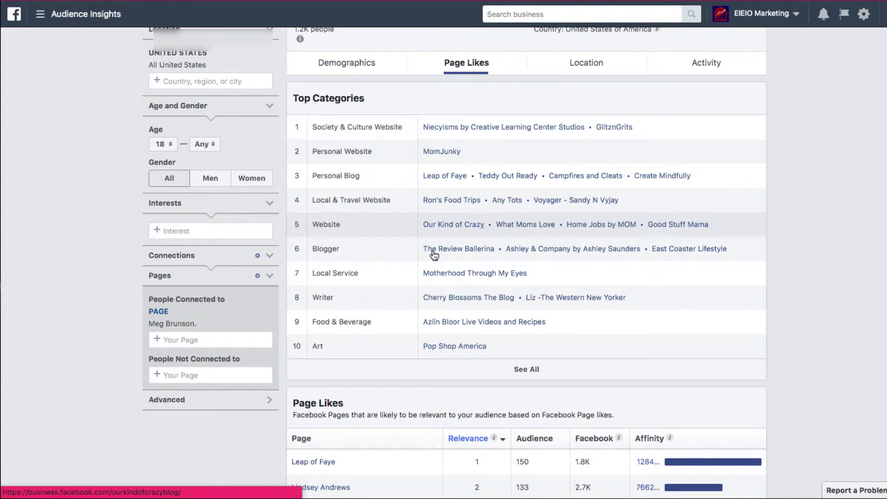
pyautogui.scroll(-1, 507, 308)
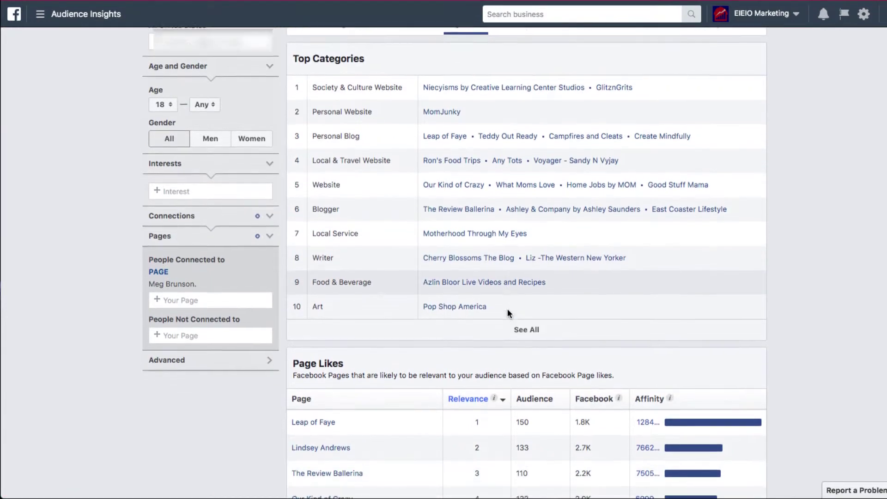
pyautogui.scroll(-5, 507, 309)
pyautogui.scroll(7, 507, 308)
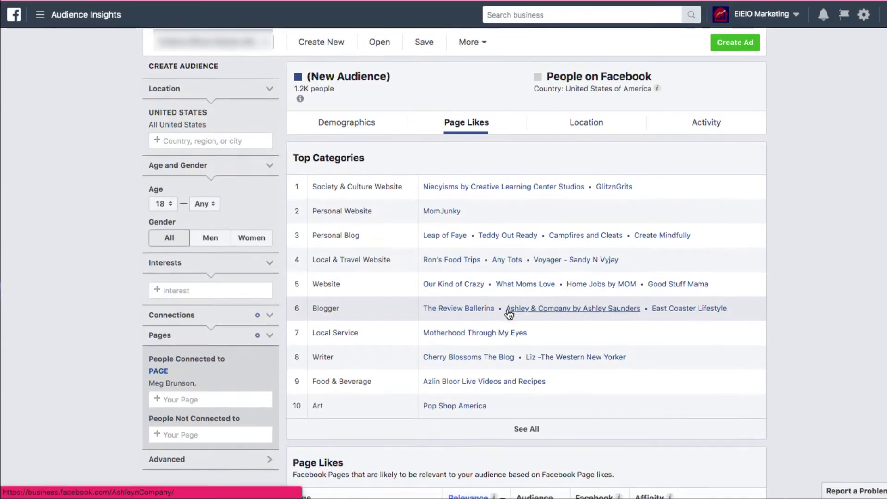
pyautogui.scroll(-1, 586, 123)
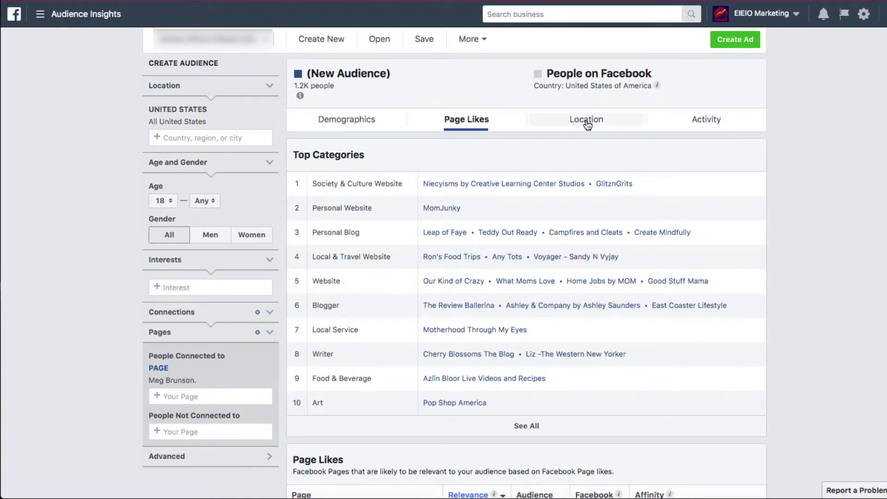
# Review the audience's top cities and top countries in the Location insights.
pyautogui.click(586, 121)
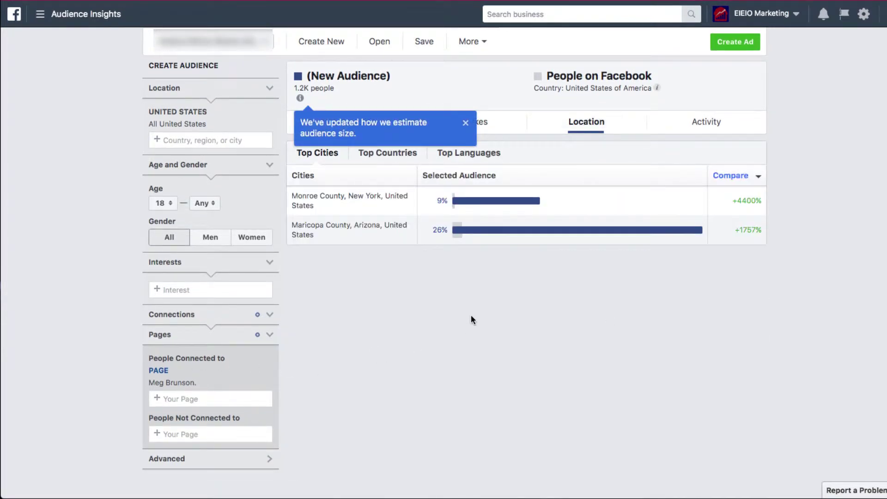
pyautogui.click(465, 123)
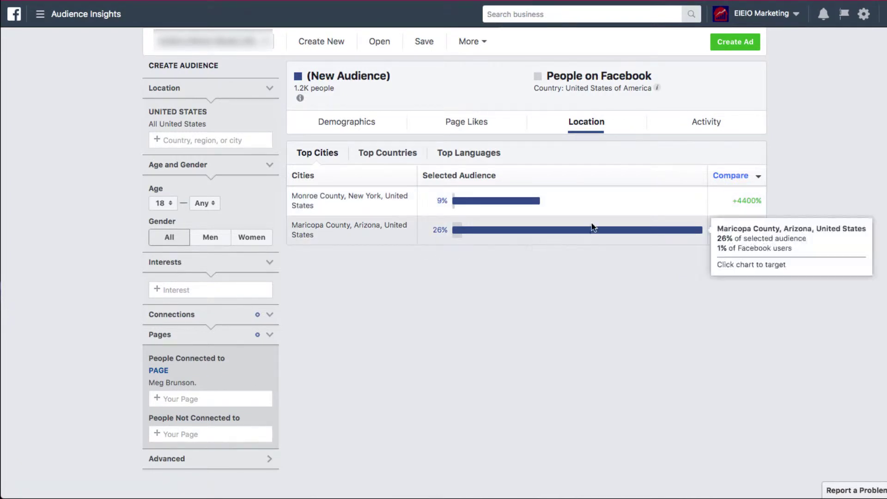
pyautogui.click(356, 156)
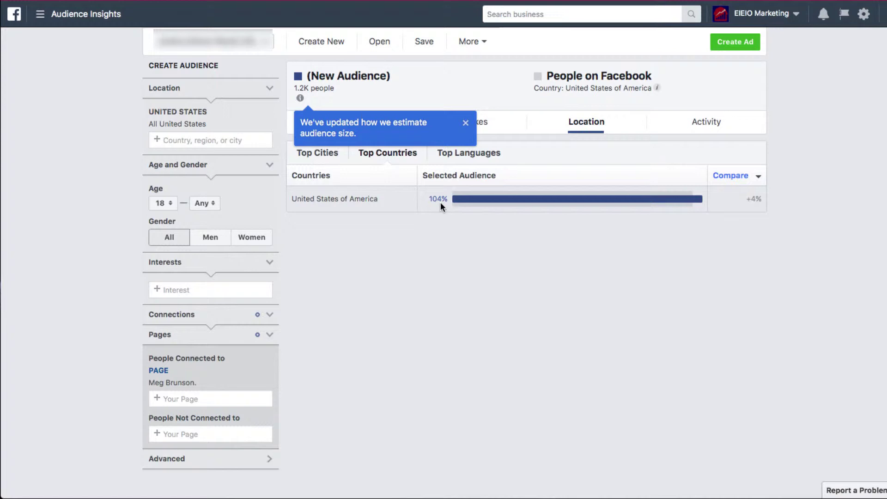
pyautogui.moveTo(482, 199)
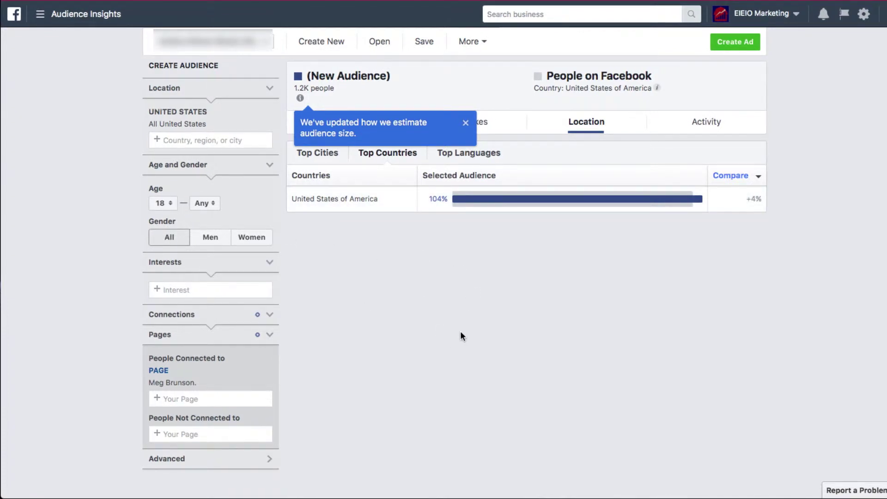
# Compare the audience's top languages with its top cities and top countries, dismissing the audience-size notice.
pyautogui.click(486, 160)
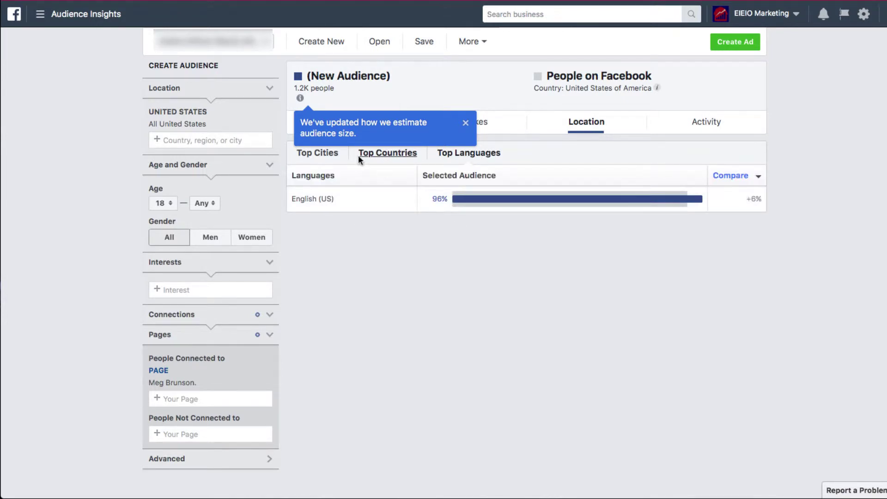
pyautogui.click(391, 158)
pyautogui.click(467, 160)
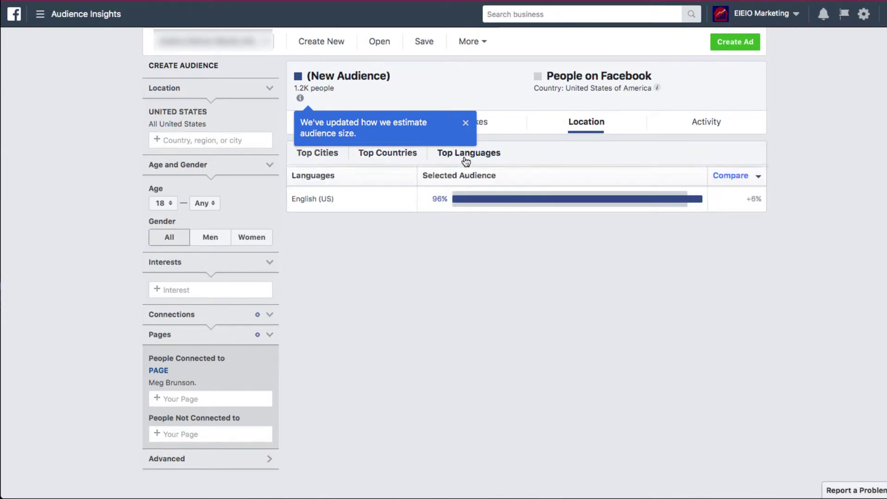
pyautogui.click(316, 157)
pyautogui.click(387, 151)
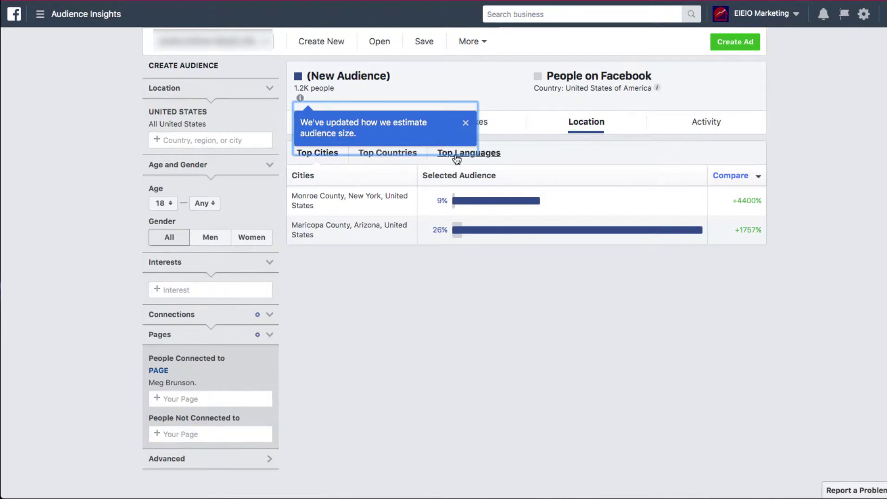
pyautogui.click(466, 124)
pyautogui.click(376, 158)
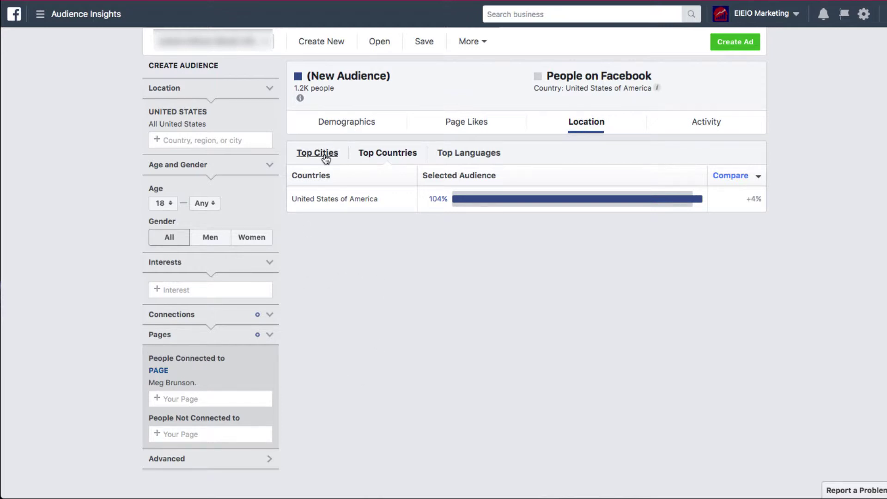
pyautogui.click(466, 159)
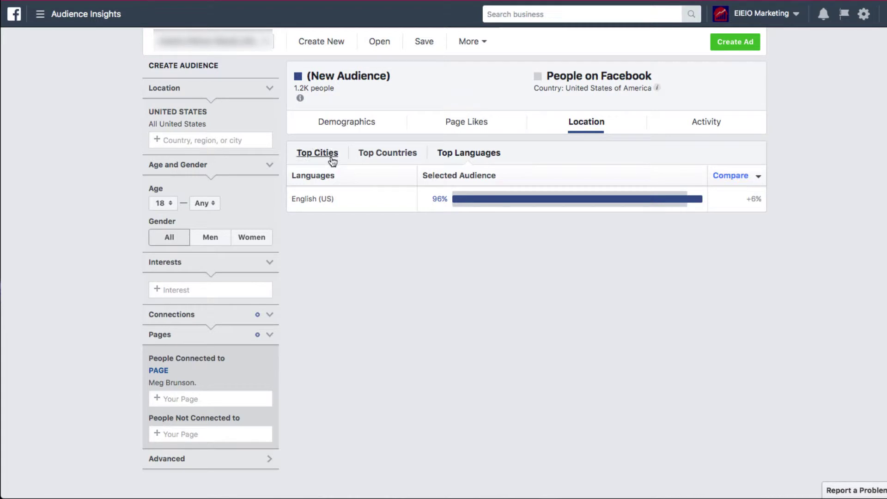
# Show the audience's Activity insights and review the Frequency of Activities chart for pages liked.
pyautogui.click(663, 131)
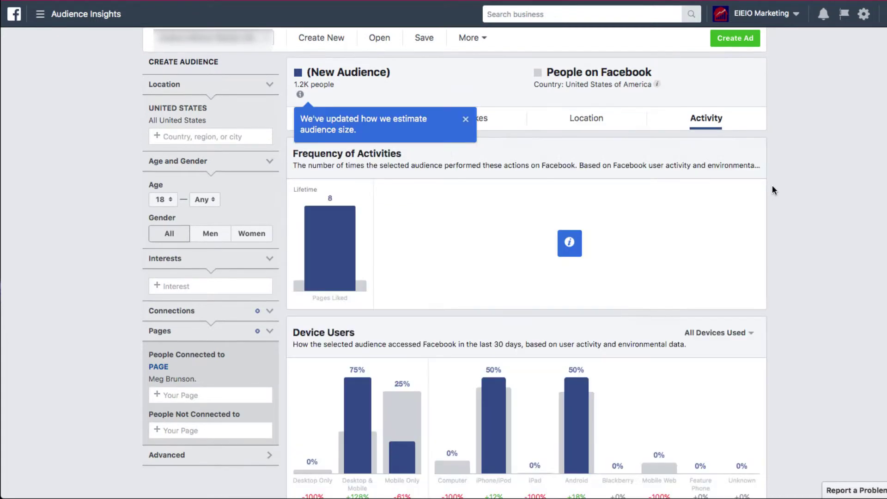
pyautogui.click(466, 120)
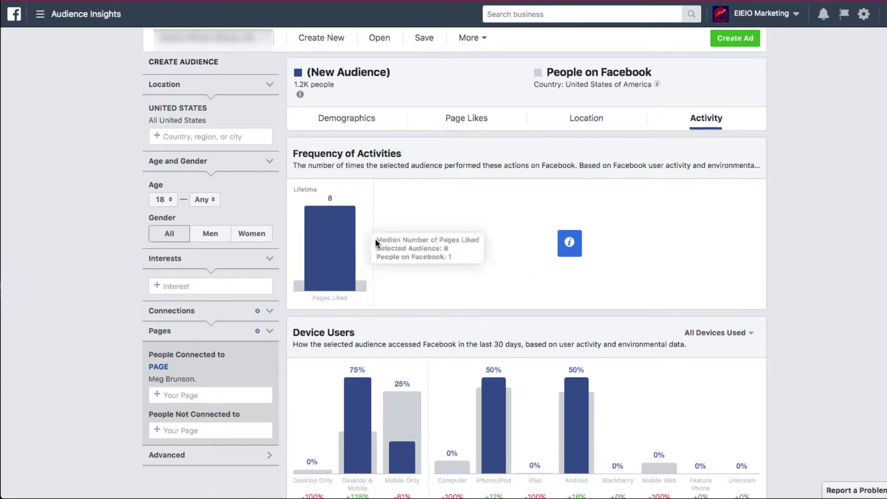
pyautogui.scroll(-1, 623, 183)
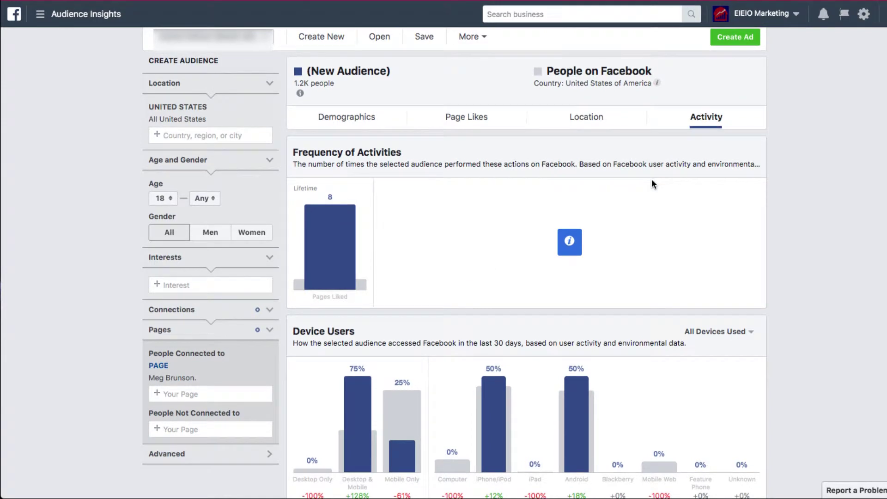
pyautogui.scroll(-1, 263, 432)
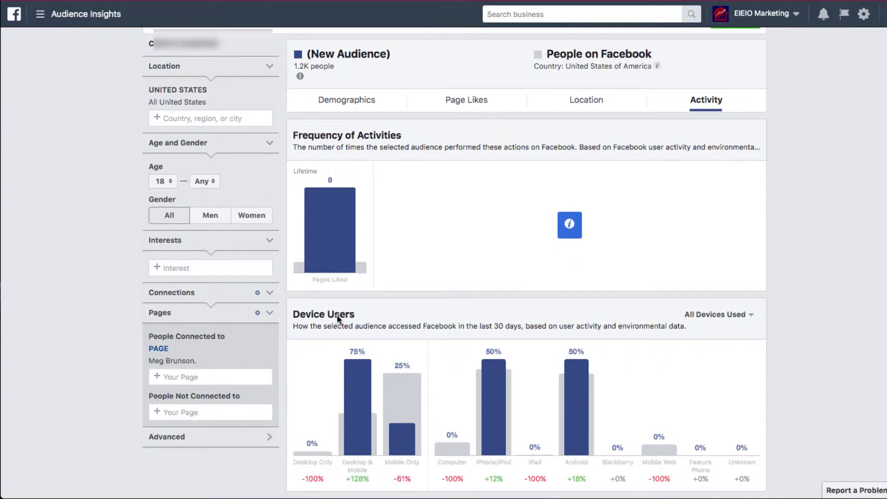
# Examine the Device Users chart for desktop, mobile, iPhone/iPod and Android use against all Facebook users, and recheck the pages-liked bar.
pyautogui.scroll(-1, 348, 446)
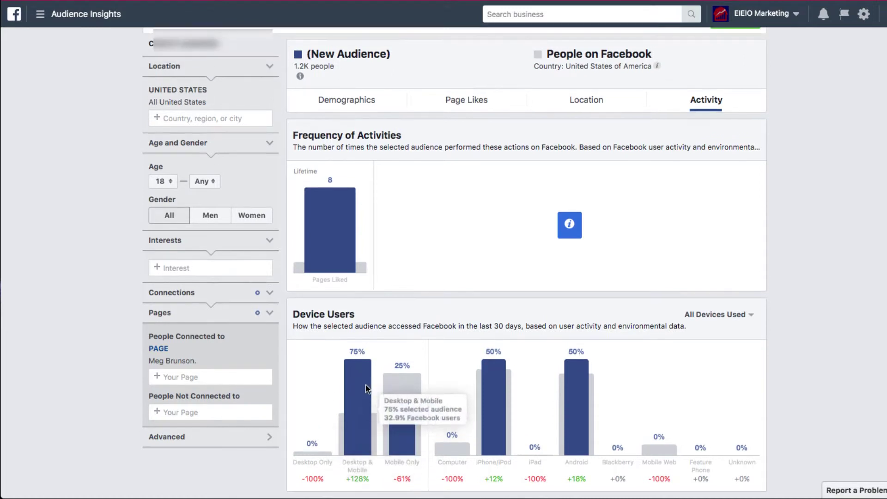
pyautogui.scroll(1, 840, 385)
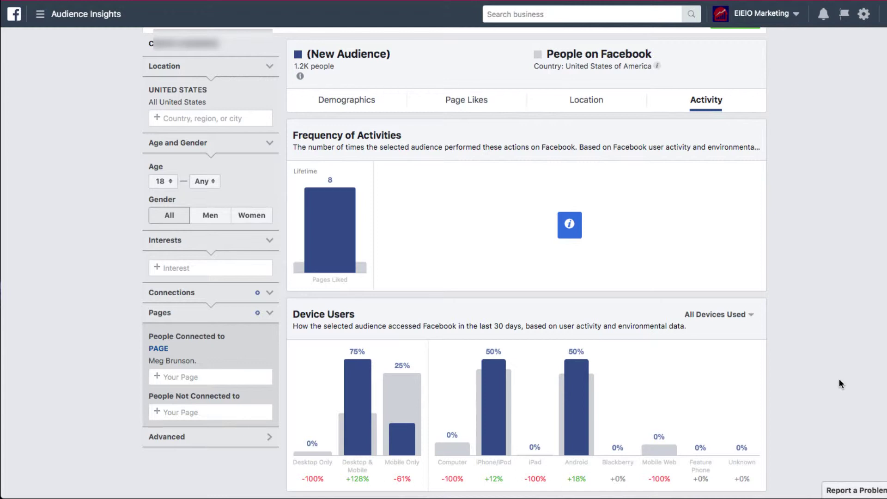
pyautogui.scroll(-1, 837, 400)
pyautogui.scroll(1, 736, 421)
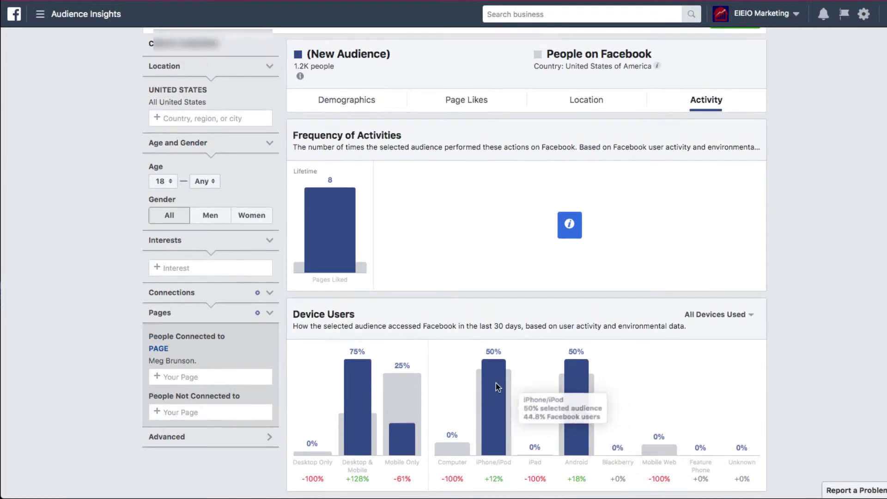
pyautogui.moveTo(599, 388)
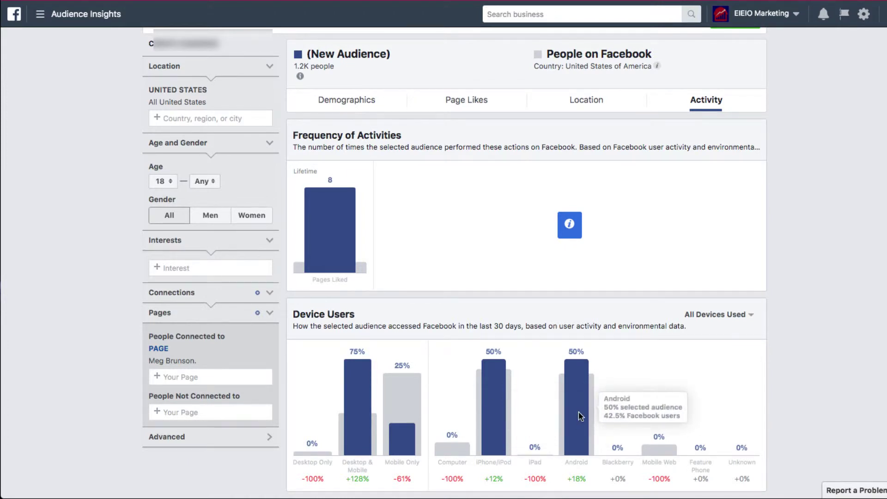
pyautogui.scroll(-1, 532, 365)
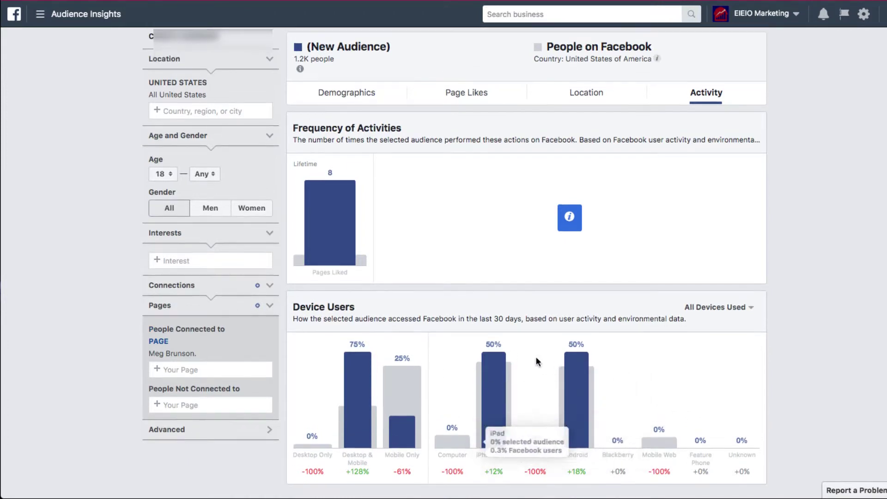
pyautogui.scroll(-1, 526, 359)
pyautogui.scroll(1, 520, 360)
pyautogui.scroll(-1, 705, 397)
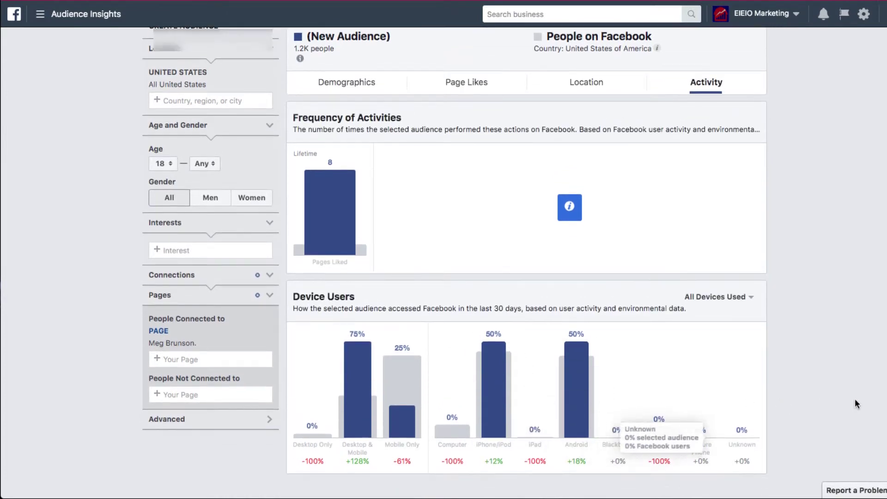
pyautogui.scroll(1, 861, 405)
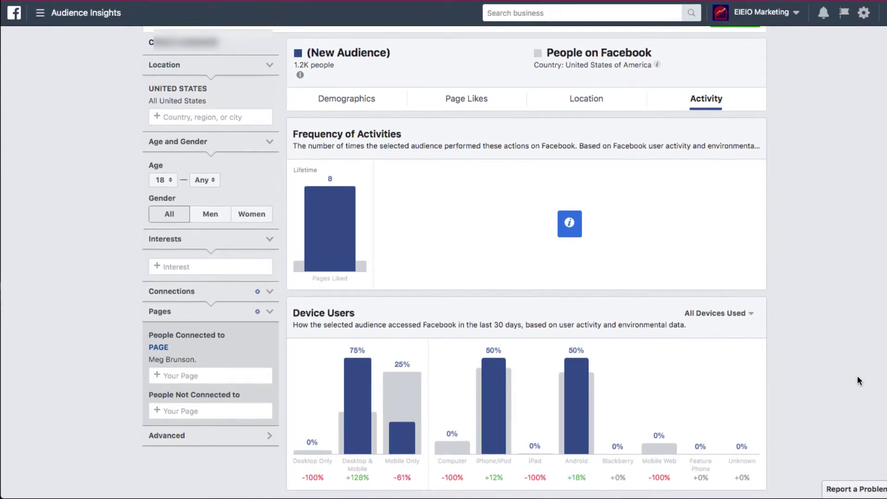
pyautogui.scroll(1, 862, 369)
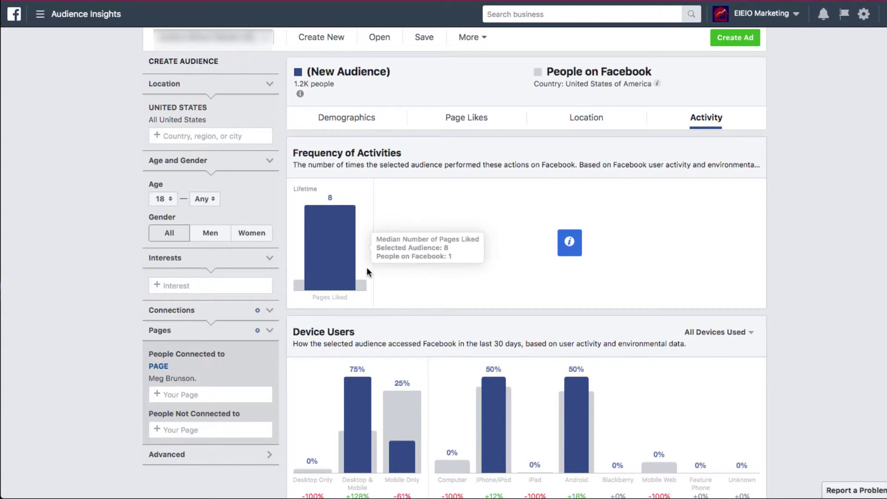
pyautogui.moveTo(360, 283)
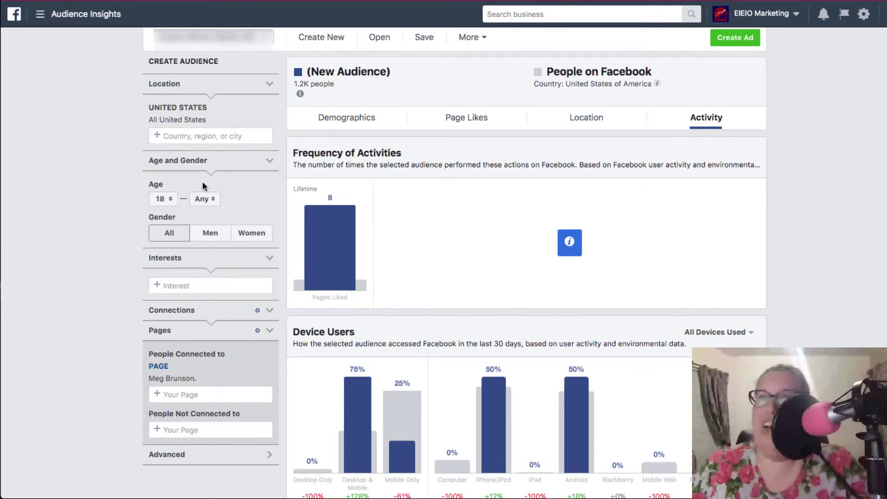
# Remove the connected page from the audience filters and show the Demographics insights.
pyautogui.scroll(1, 203, 181)
pyautogui.scroll(-1, 203, 181)
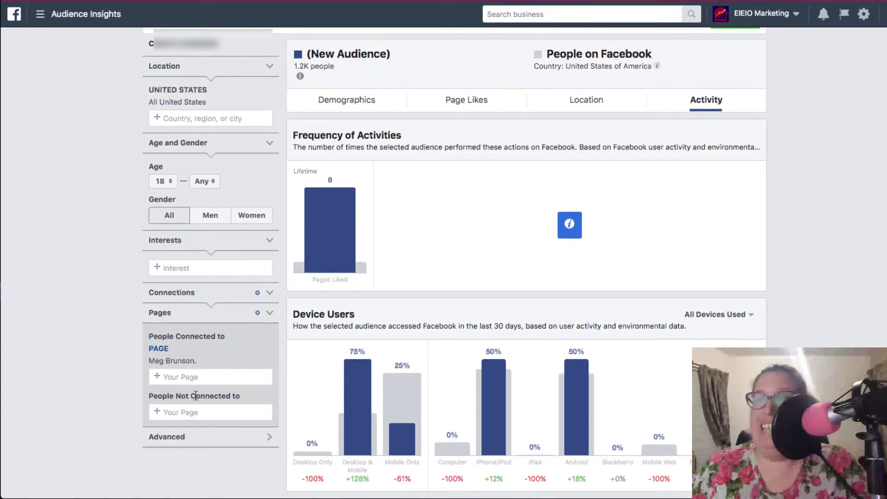
pyautogui.click(268, 361)
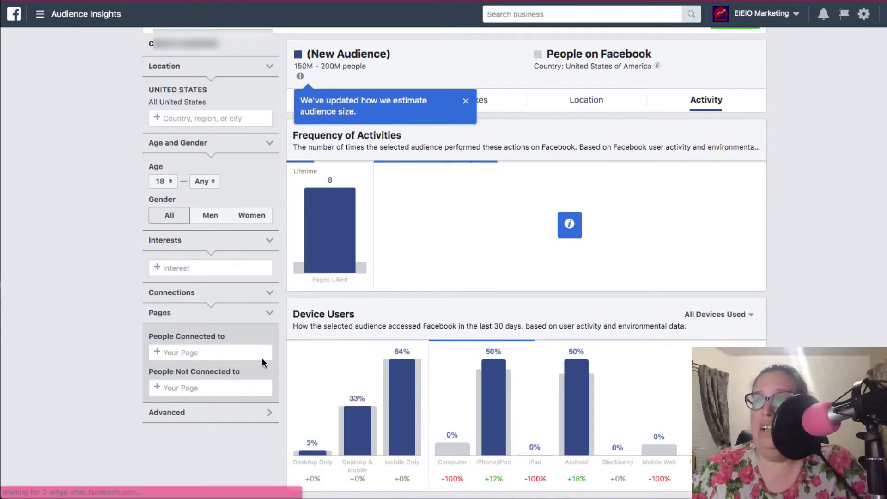
pyautogui.click(465, 100)
pyautogui.click(358, 106)
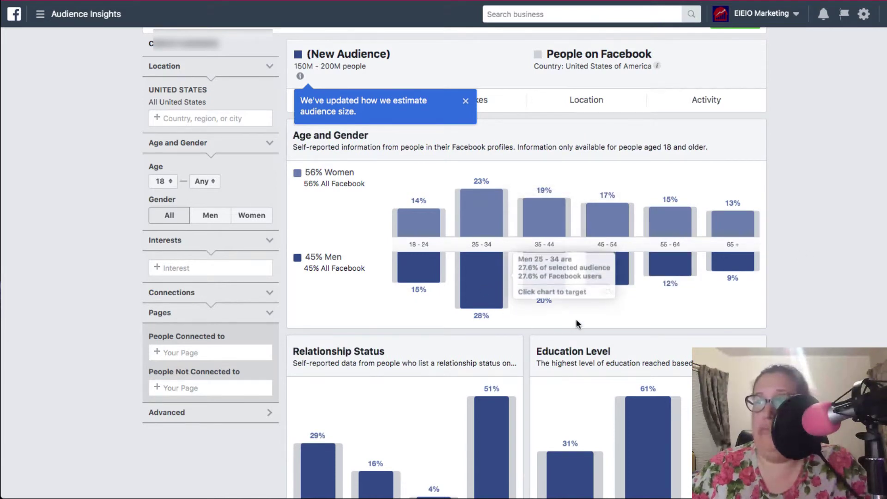
# Expand the Advanced audience filters to reveal options such as language, relationship status and education.
pyautogui.scroll(1, 185, 187)
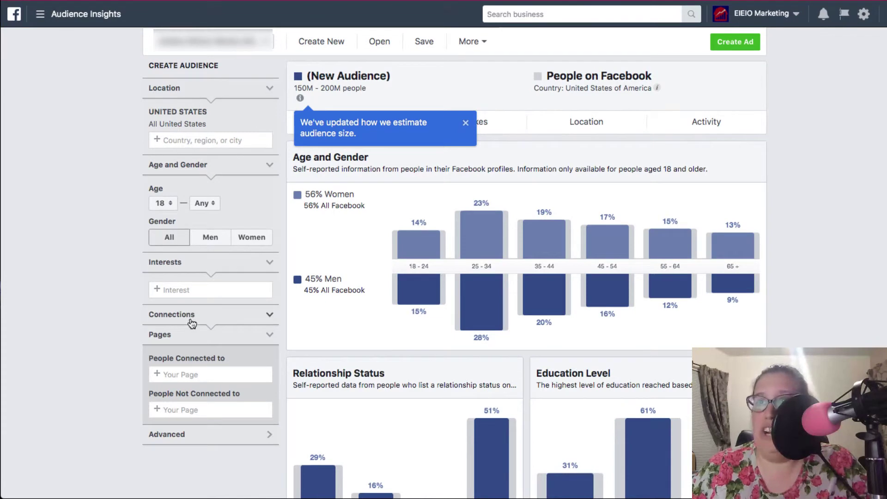
pyautogui.click(270, 434)
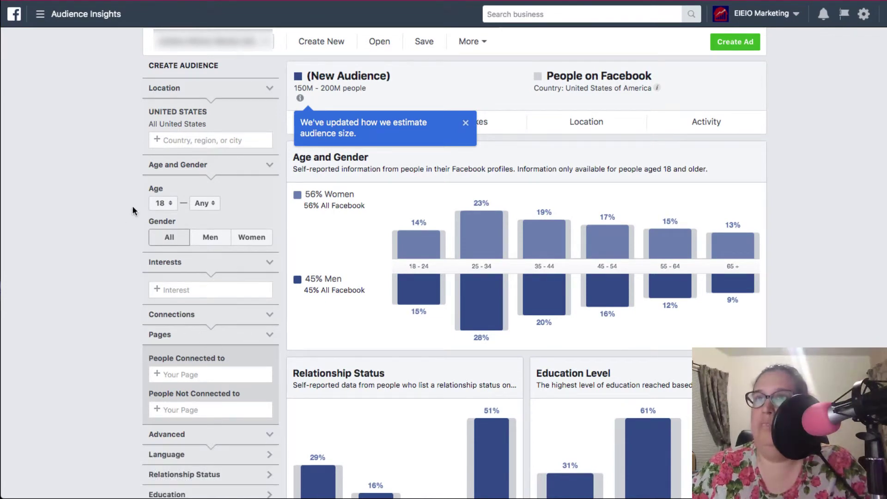
pyautogui.click(259, 90)
pyautogui.click(259, 91)
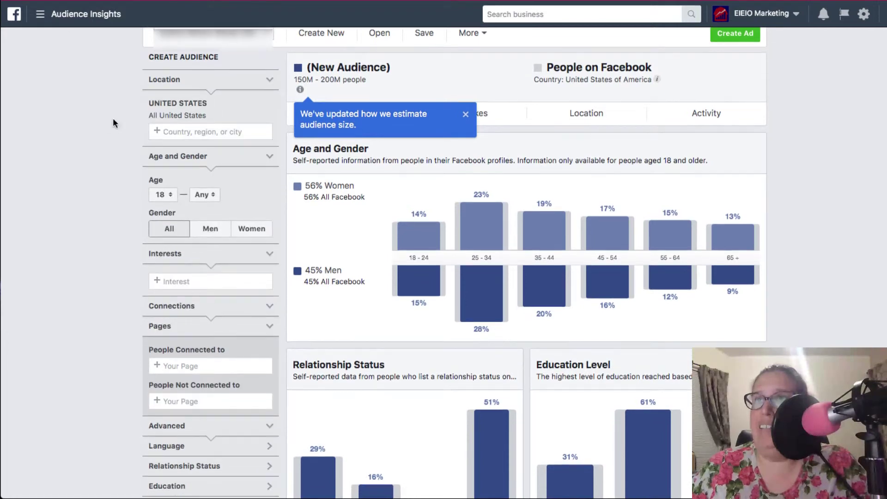
# Limit the audience's location to Phoenix, Arizona, United States.
pyautogui.click(156, 125)
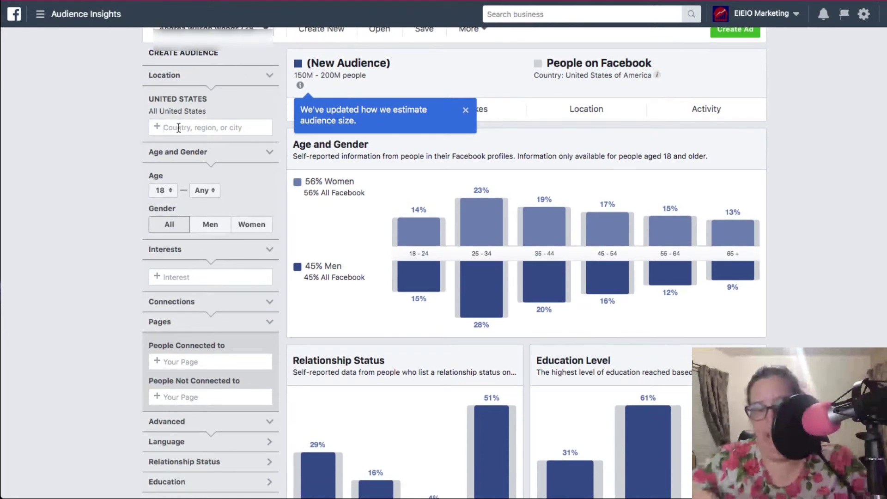
pyautogui.write('ariu')
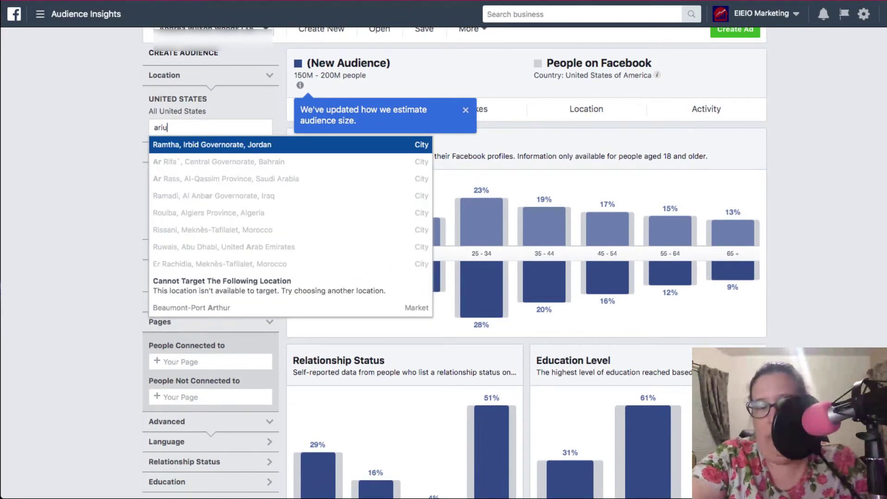
pyautogui.write('z==')
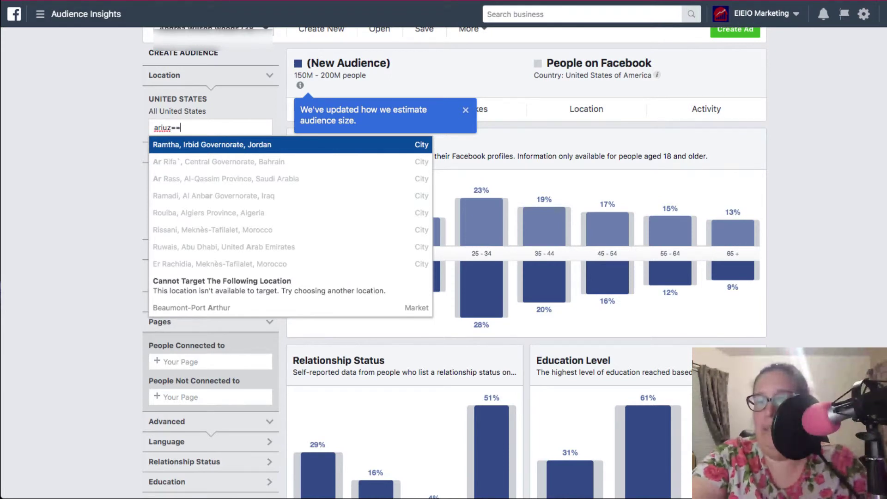
pyautogui.press('BackSpace')
pyautogui.press('BackSpace')
pyautogui.press('BackSpace')
pyautogui.press('BackSpace')
pyautogui.write('izo')
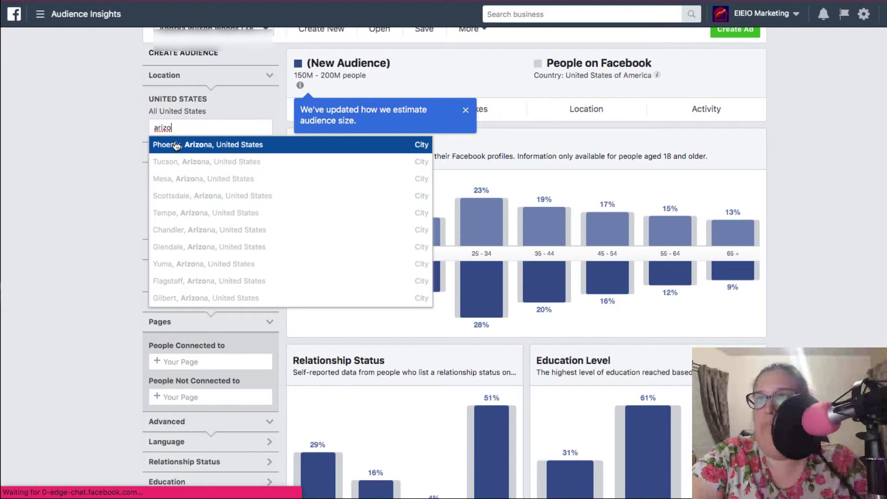
pyautogui.click(174, 141)
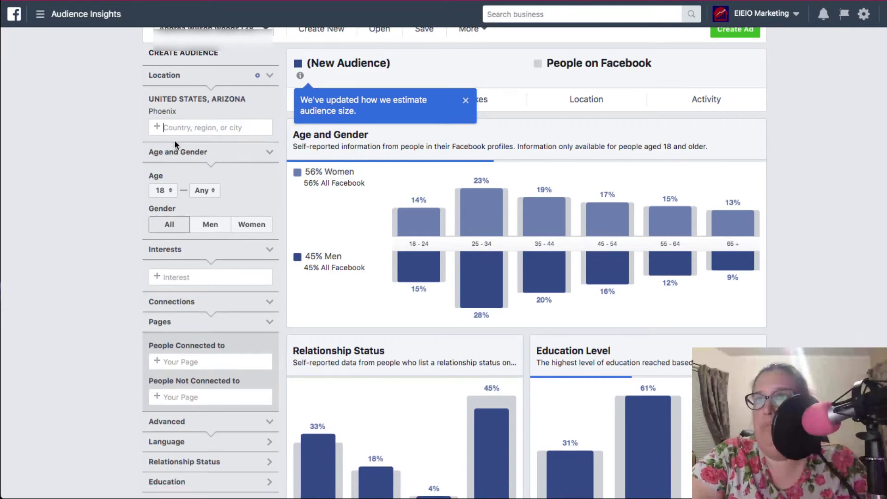
# Limit the audience to women and add the Parenting interest from the Family and relationships category.
pyautogui.click(250, 226)
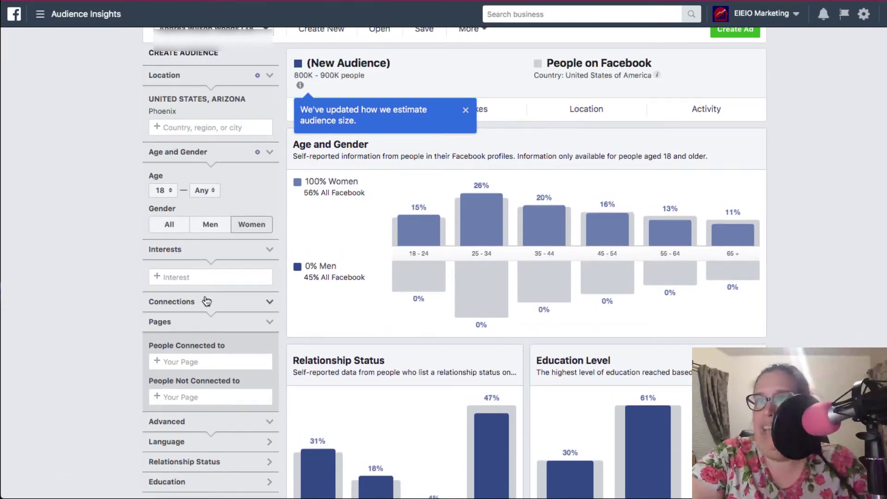
pyautogui.click(200, 273)
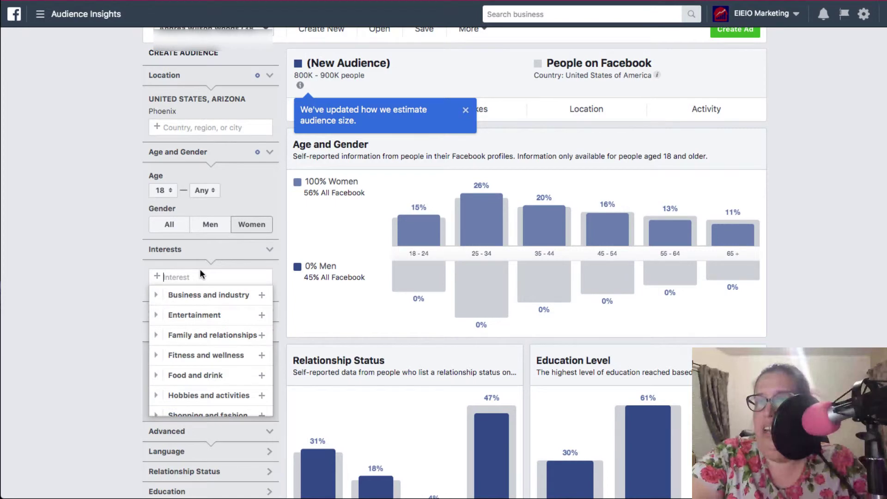
pyautogui.click(154, 335)
pyautogui.scroll(-3, 224, 382)
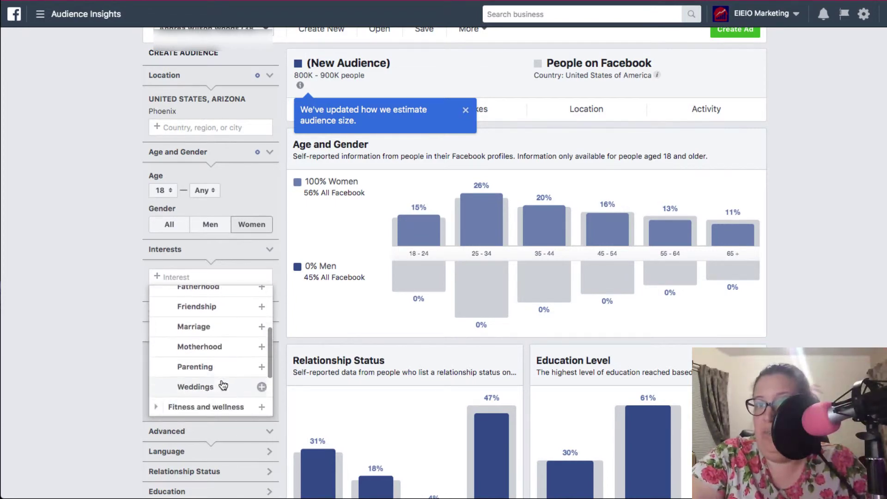
pyautogui.click(262, 367)
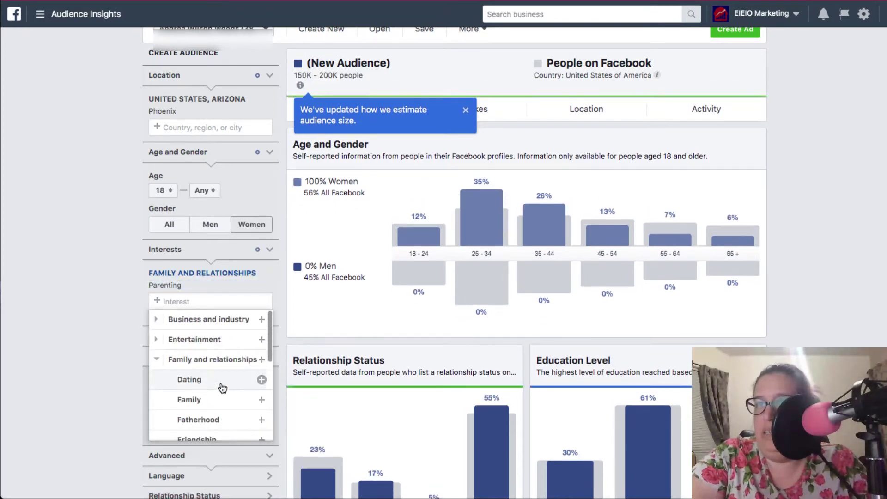
pyautogui.scroll(1, 222, 388)
pyautogui.scroll(-5, 222, 386)
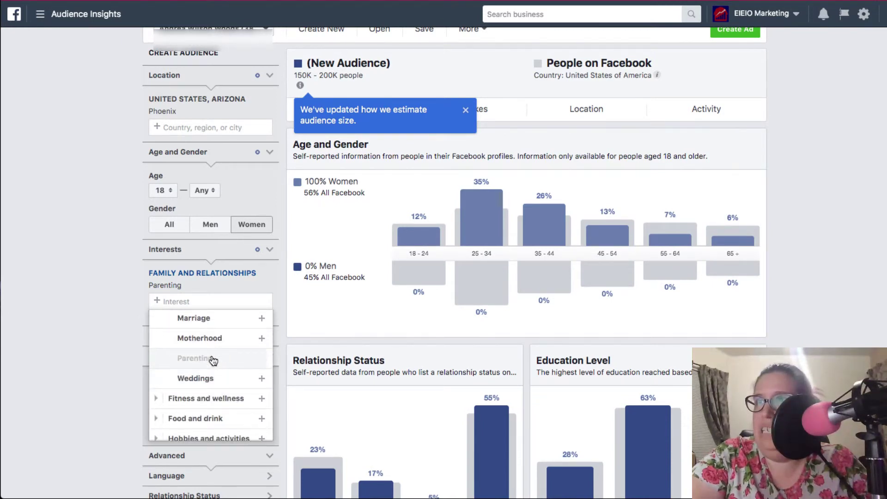
pyautogui.click(164, 301)
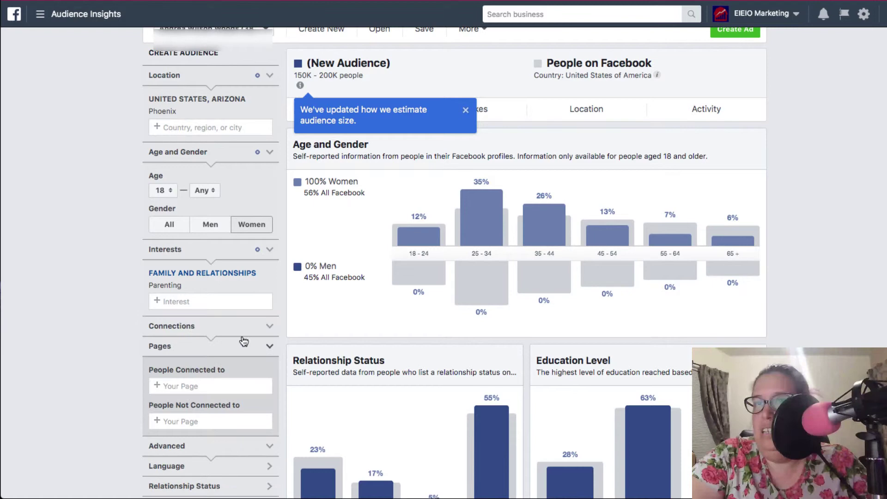
# Collapse the Connections filters and target parents with children in every age band from 0 - 12 Months through 13 - 18 years.
pyautogui.click(272, 327)
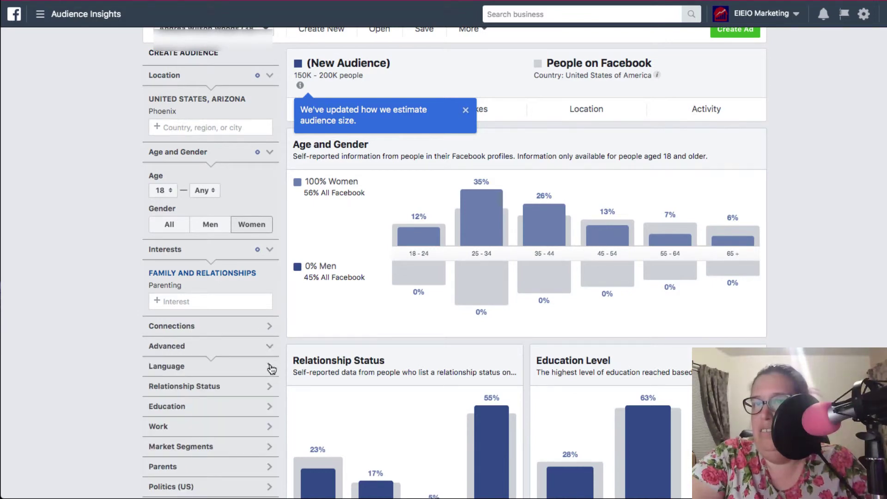
pyautogui.scroll(-1, 270, 372)
pyautogui.scroll(-2, 270, 374)
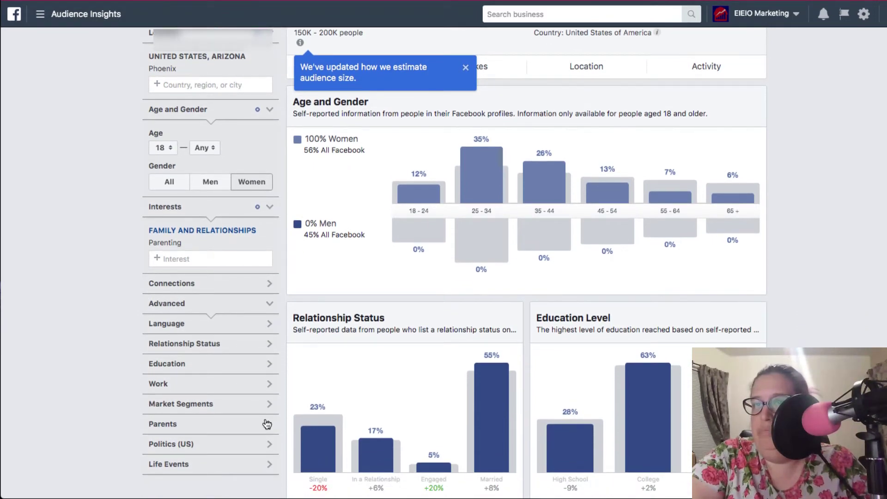
pyautogui.click(267, 424)
pyautogui.scroll(-5, 267, 422)
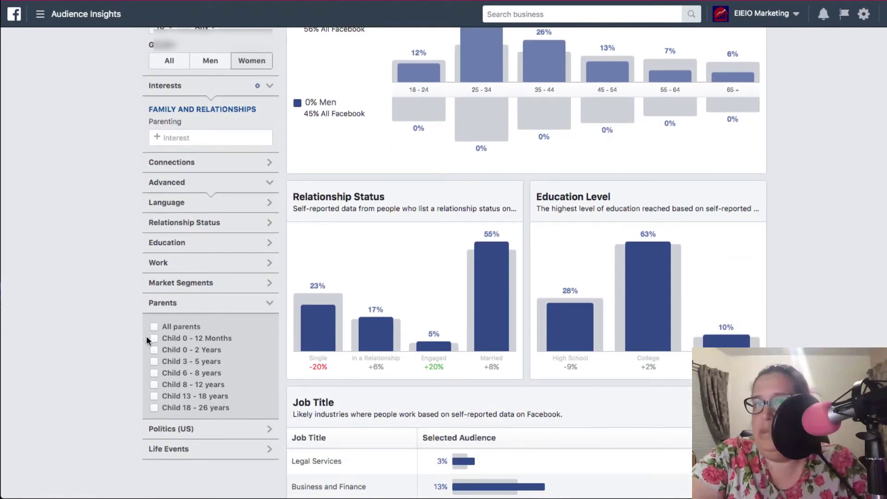
pyautogui.click(154, 339)
pyautogui.click(154, 350)
pyautogui.click(154, 361)
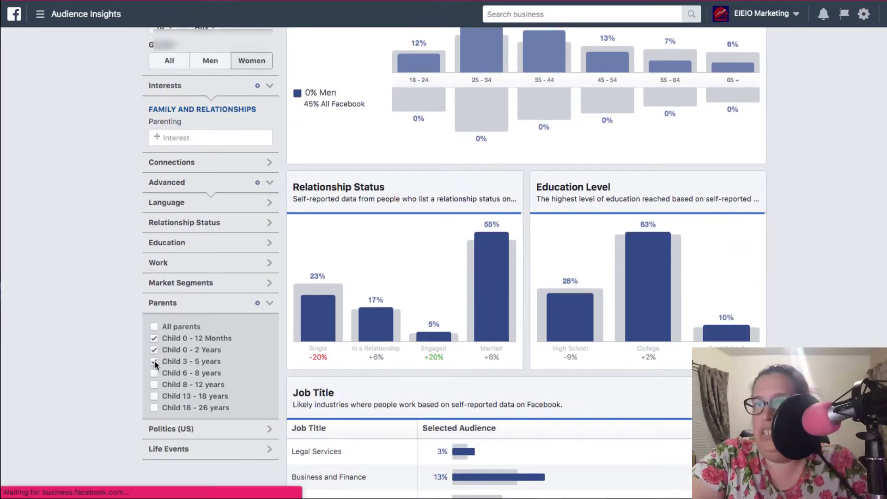
pyautogui.click(154, 373)
pyautogui.click(155, 385)
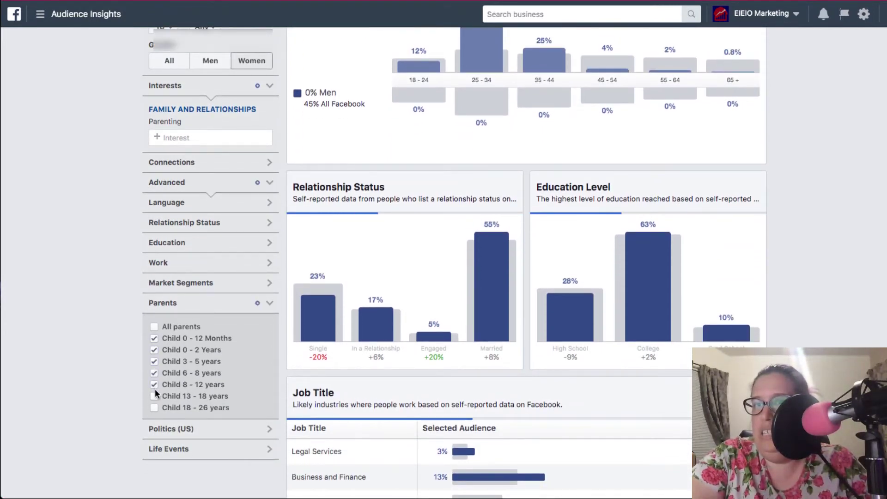
pyautogui.click(155, 390)
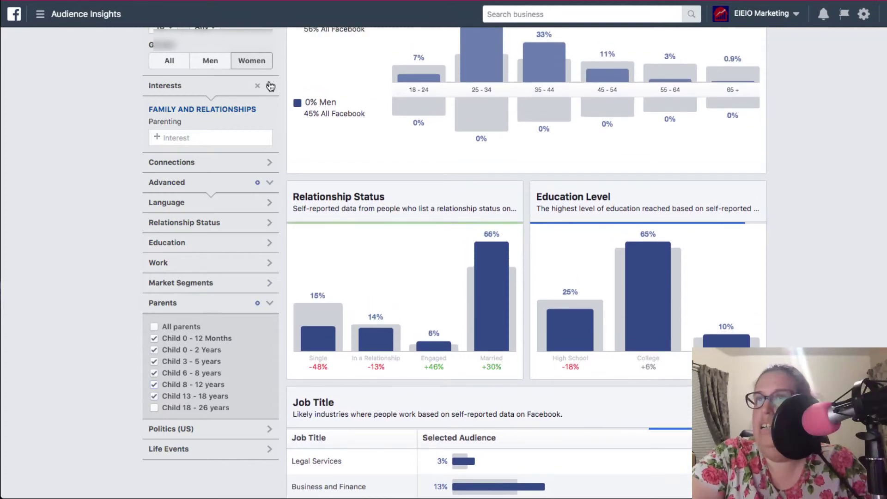
# Remove the Parenting interest from the audience filters and dismiss the notice about audience size estimates.
pyautogui.click(271, 122)
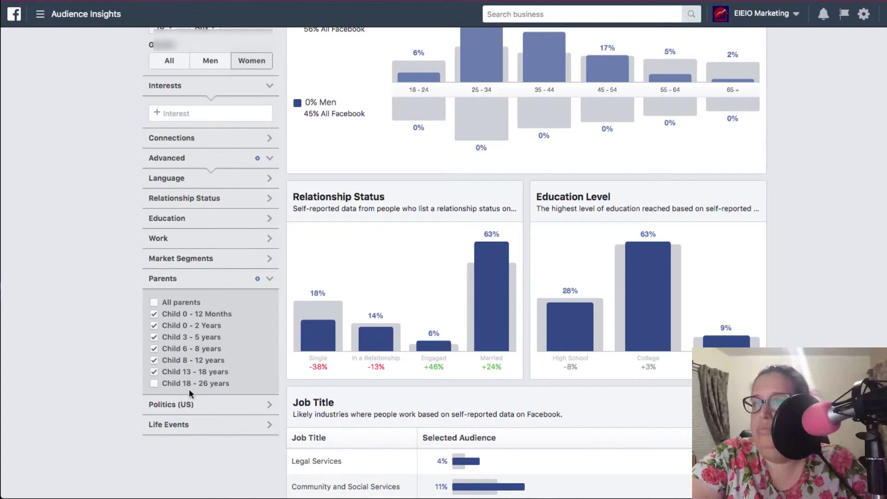
pyautogui.scroll(1, 228, 291)
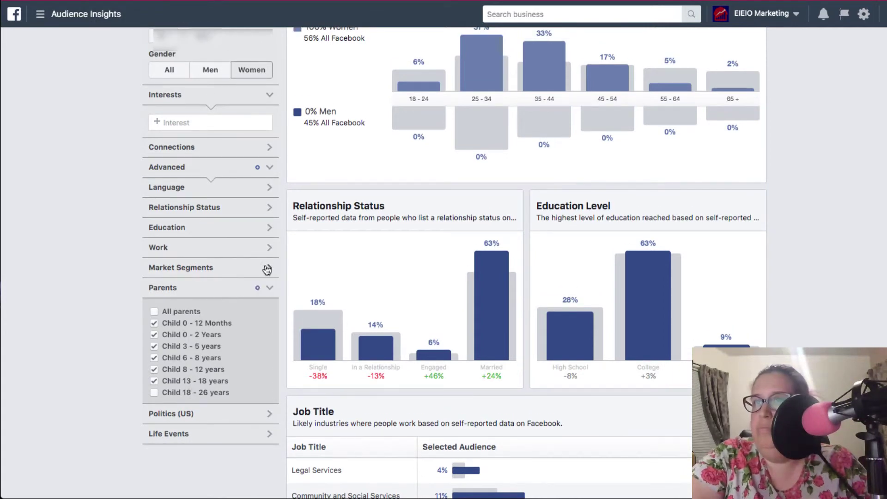
pyautogui.scroll(3, 263, 278)
pyautogui.scroll(2, 261, 293)
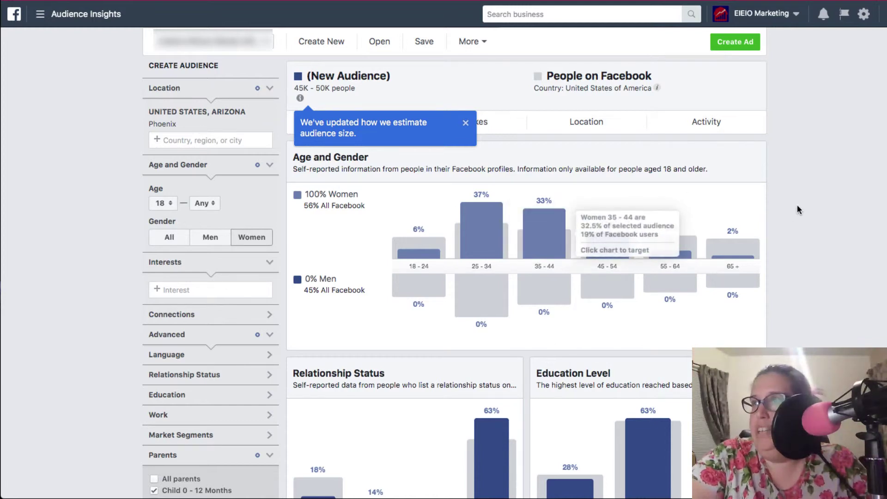
pyautogui.click(470, 123)
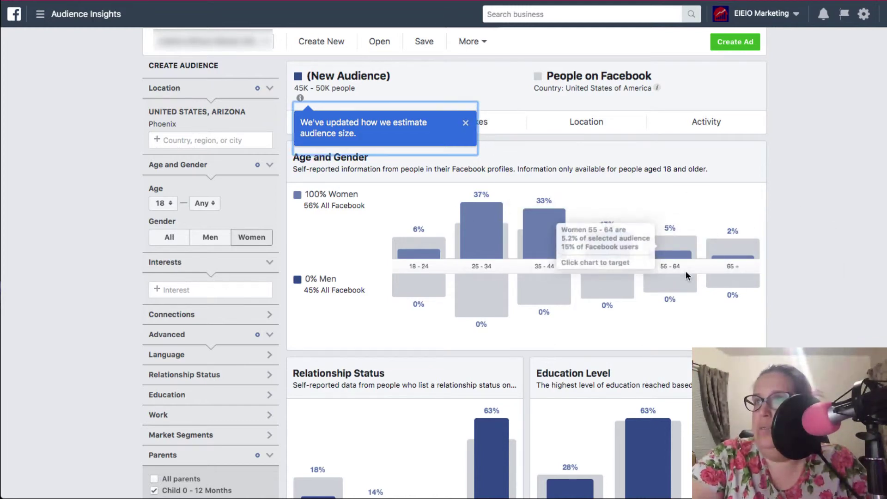
pyautogui.click(466, 124)
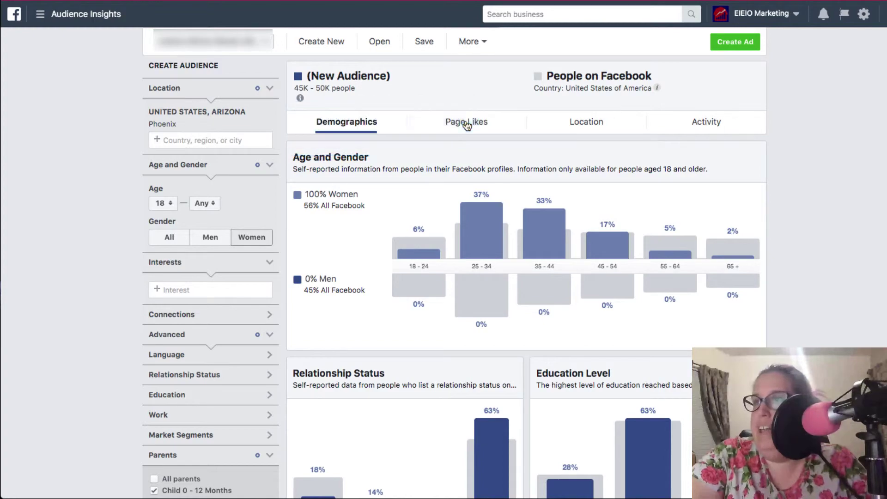
# Examine the audience's age and gender, relationship status, education level and job title charts against all Facebook users.
pyautogui.scroll(-8, 395, 328)
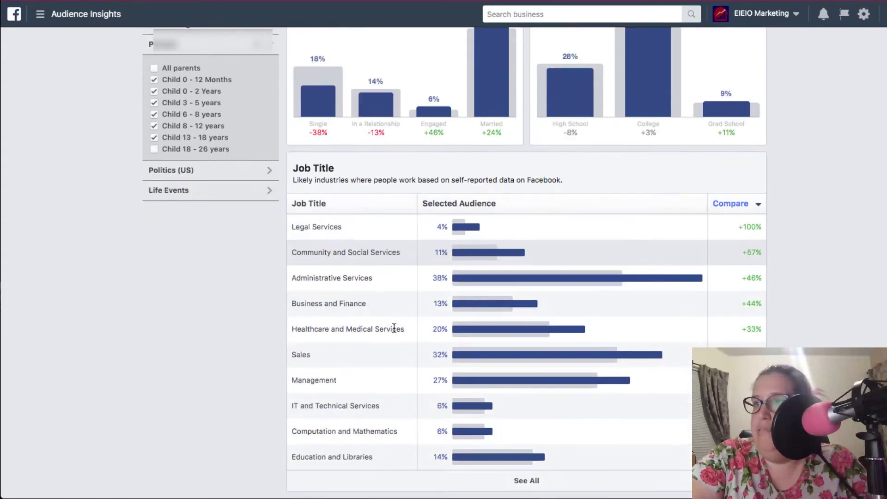
pyautogui.scroll(10, 396, 331)
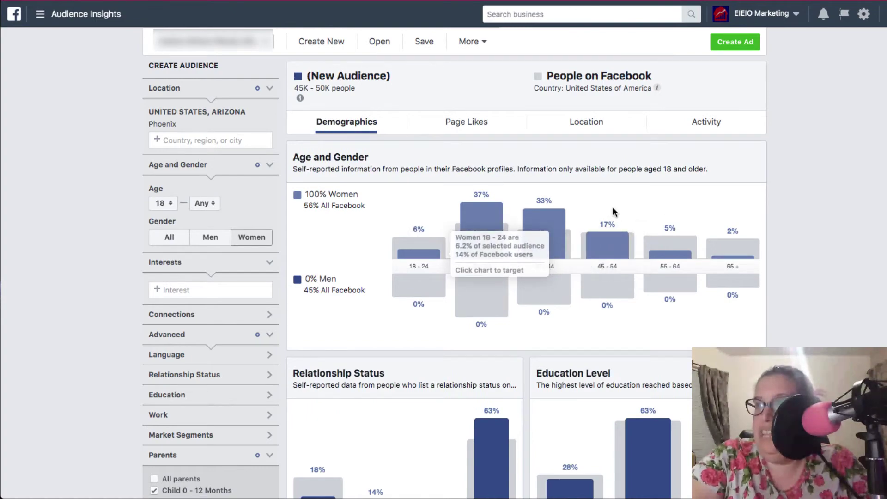
pyautogui.scroll(-5, 783, 238)
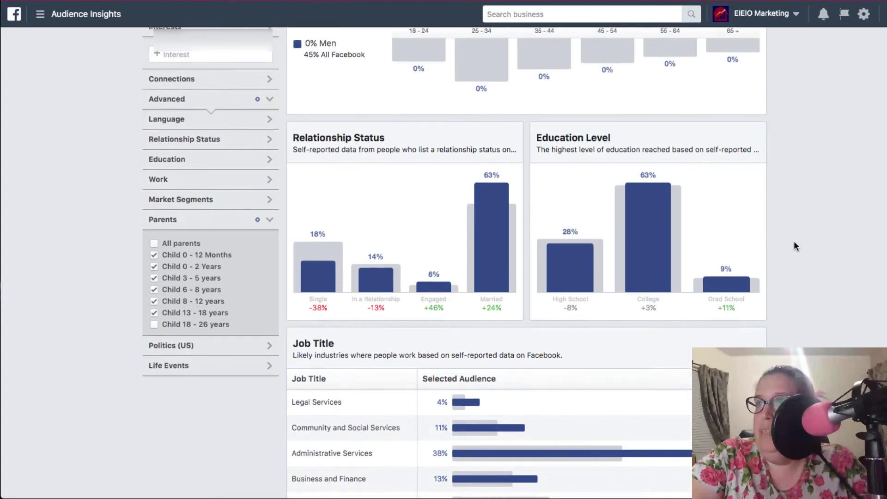
pyautogui.scroll(-1, 676, 250)
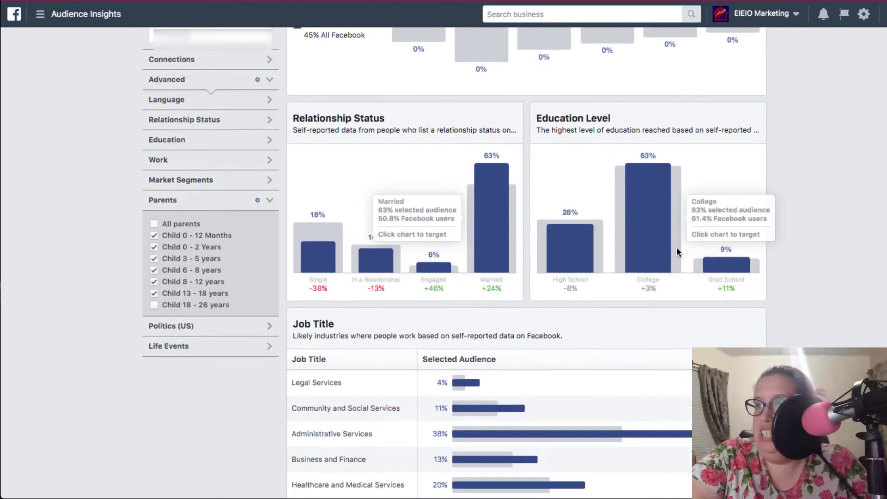
pyautogui.scroll(-3, 677, 247)
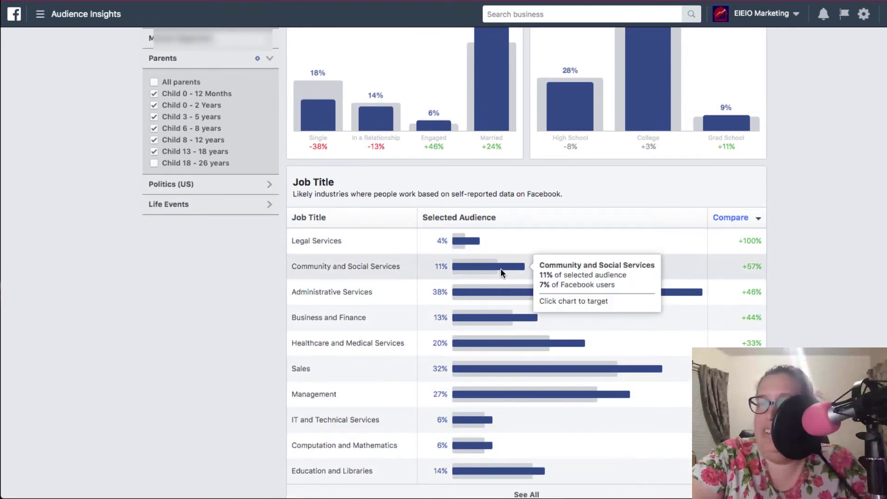
pyautogui.scroll(-1, 517, 446)
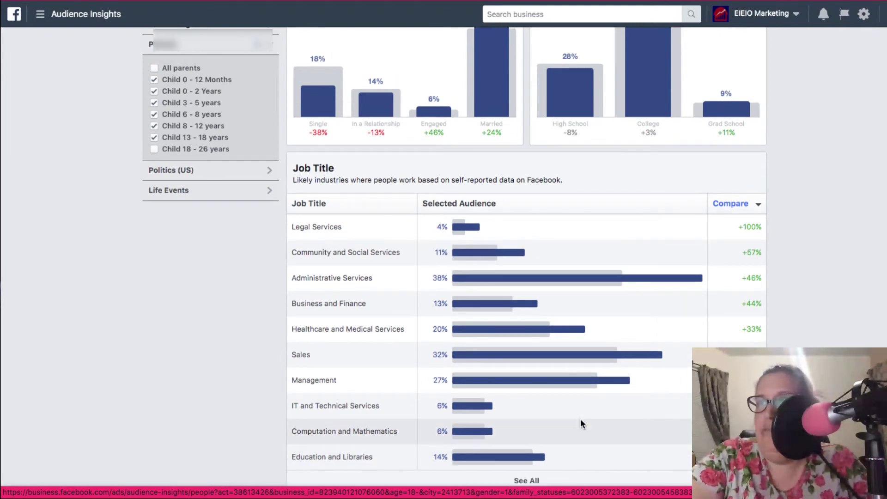
# Show the Page Likes insights, review the full list of top categories and the relevant pages, and reduce the categories to the top 10.
pyautogui.scroll(15, 581, 420)
pyautogui.click(484, 122)
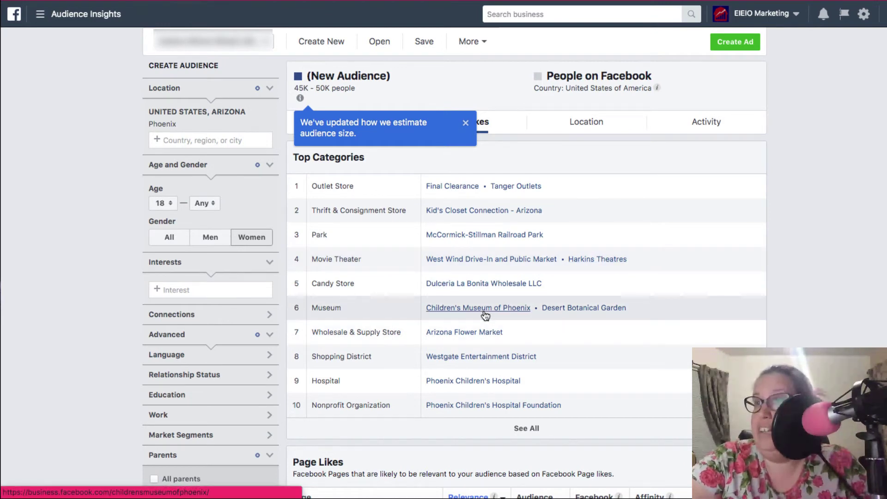
pyautogui.scroll(-1, 484, 312)
pyautogui.click(524, 421)
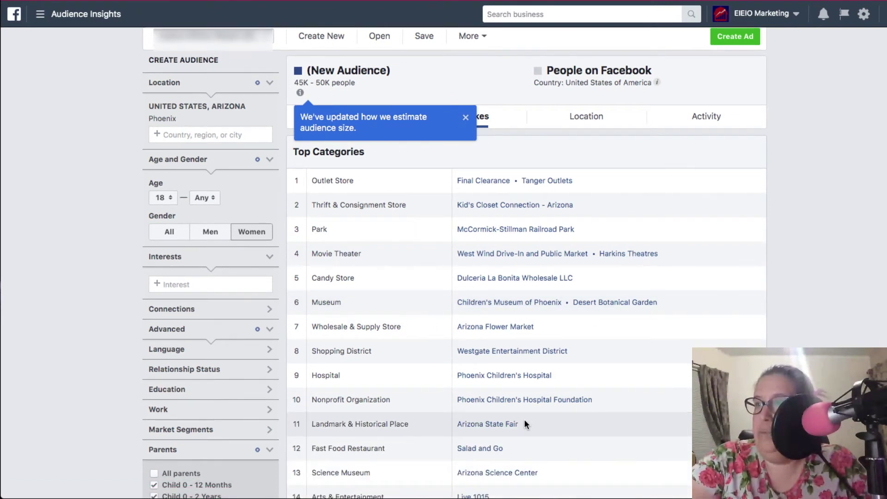
pyautogui.scroll(-3, 524, 419)
pyautogui.scroll(-4, 524, 419)
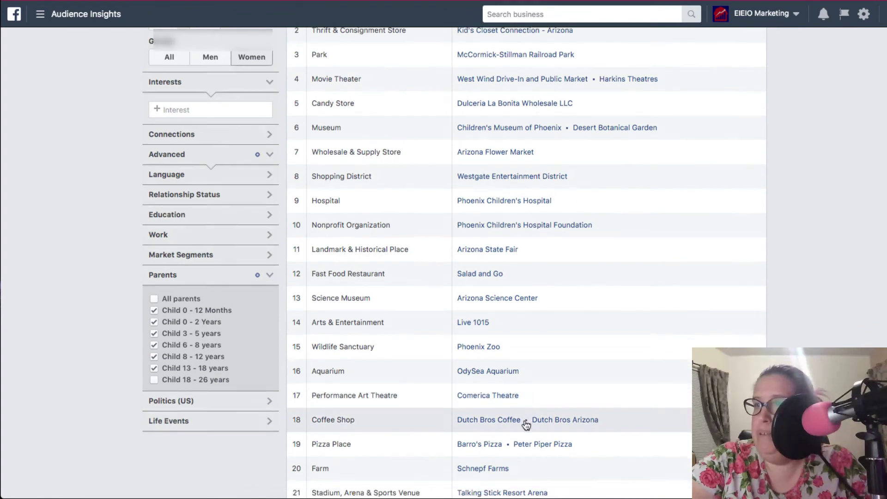
pyautogui.scroll(-16, 525, 424)
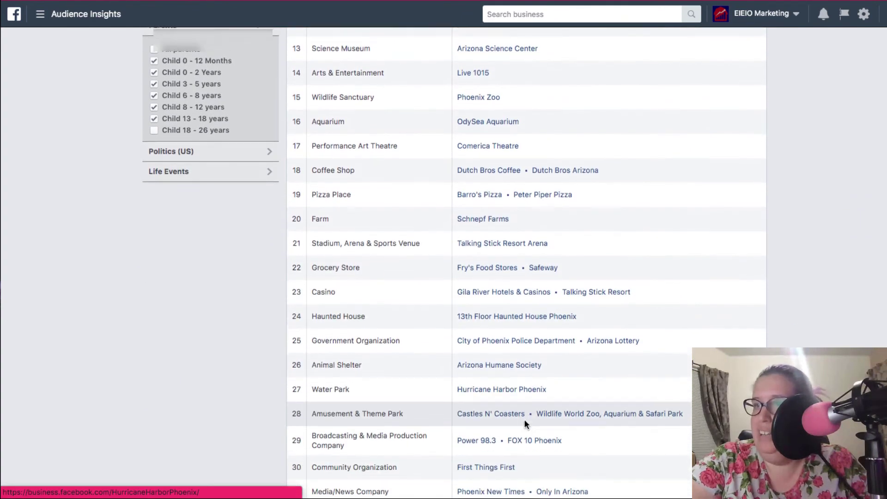
pyautogui.scroll(-12, 524, 420)
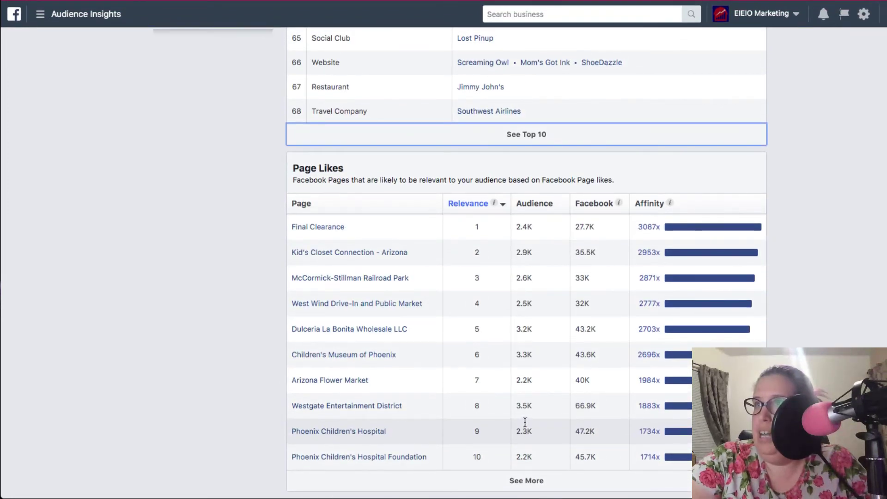
pyautogui.click(527, 135)
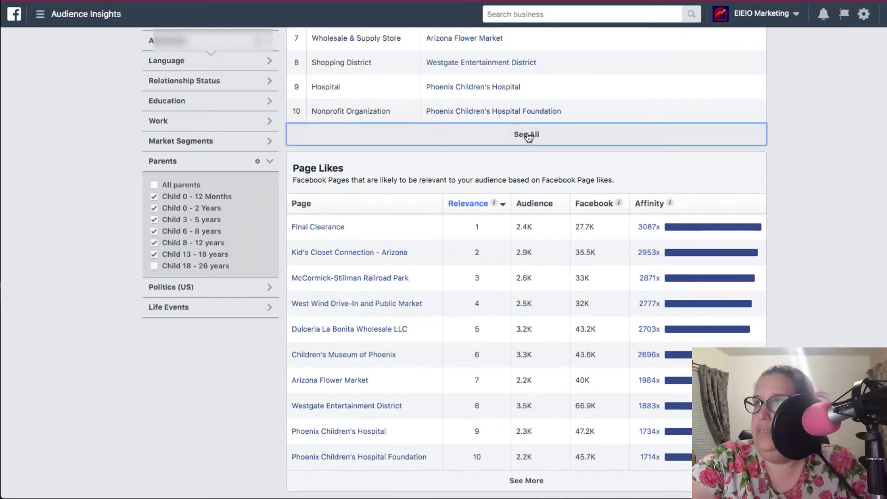
pyautogui.scroll(6, 483, 187)
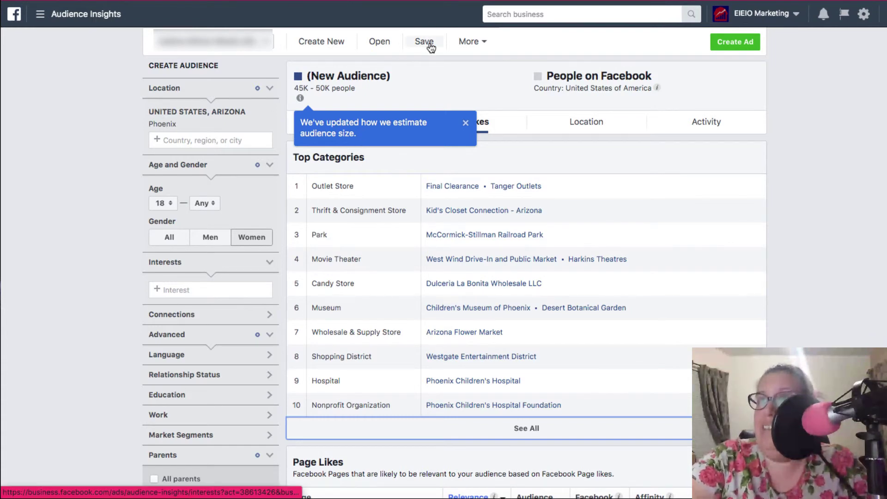
pyautogui.click(461, 43)
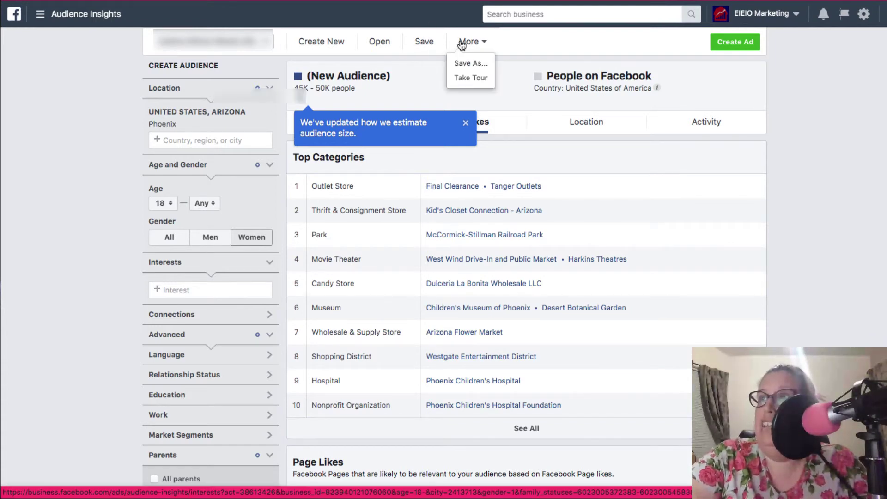
pyautogui.click(424, 42)
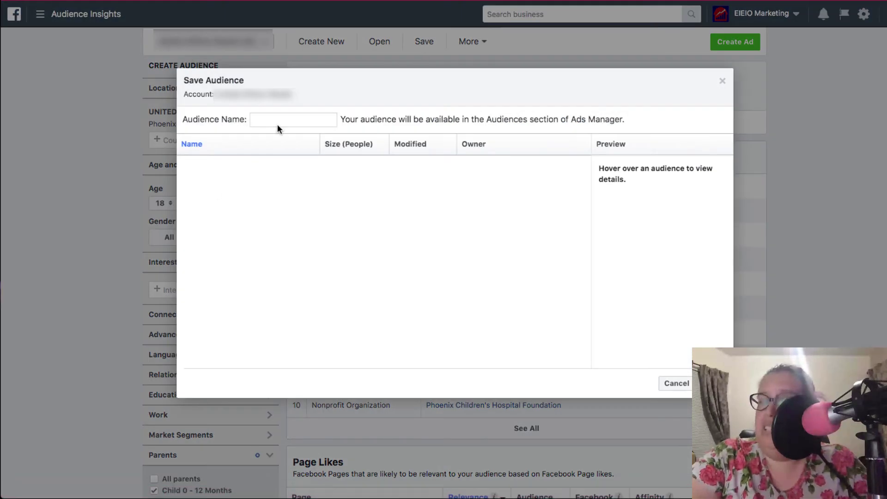
pyautogui.write('ph')
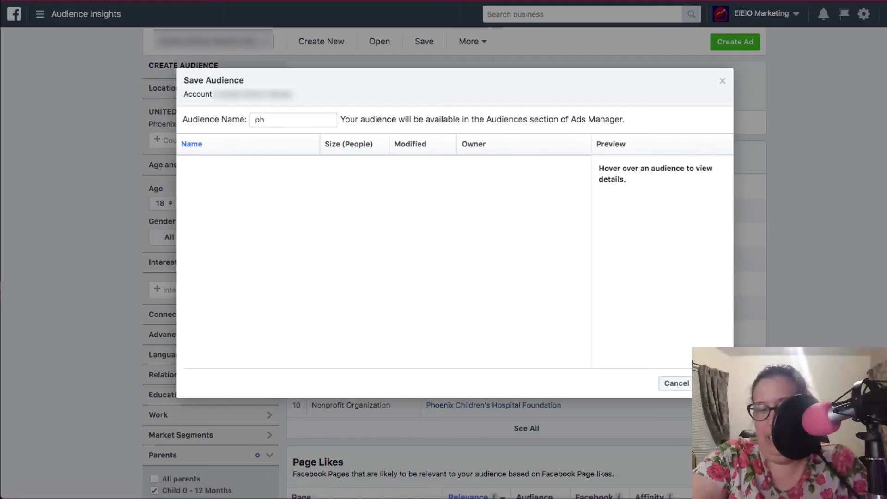
pyautogui.write('x pare')
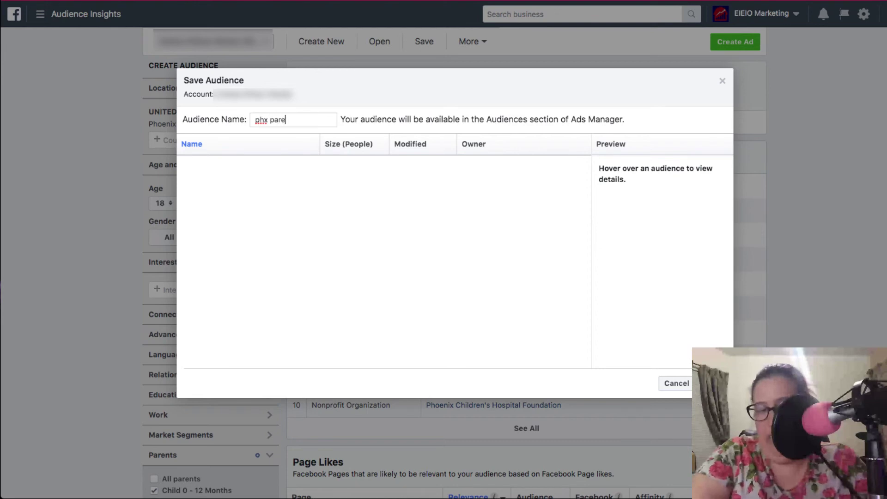
pyautogui.write('nts')
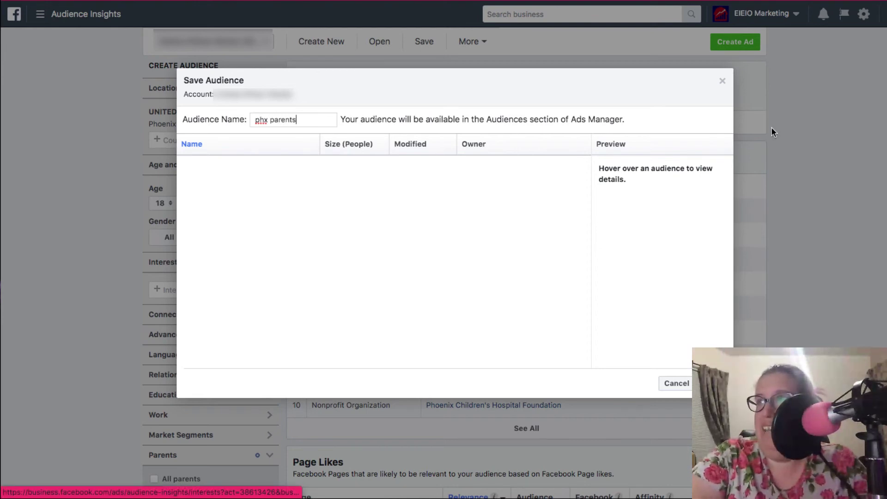
pyautogui.click(722, 80)
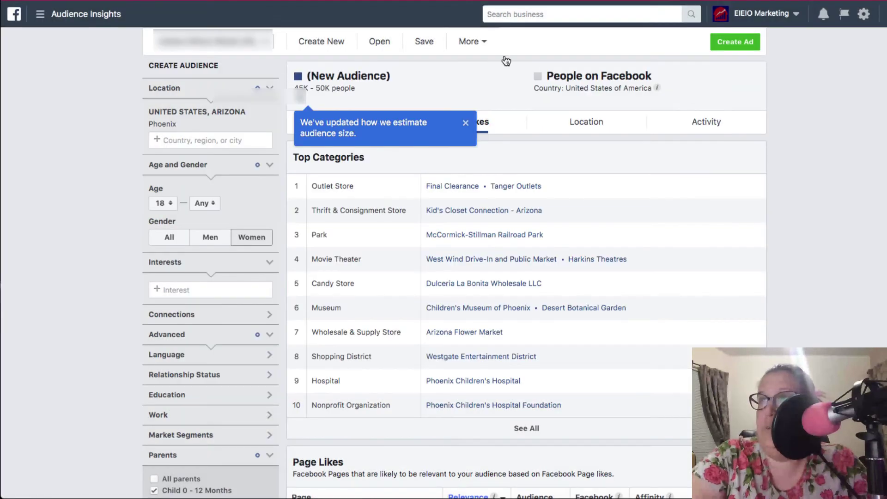
# Discard the unsaved audience changes, dismiss the audience size notice and open the saved audience "Educated MW 35-44 Career Sites".
pyautogui.click(380, 41)
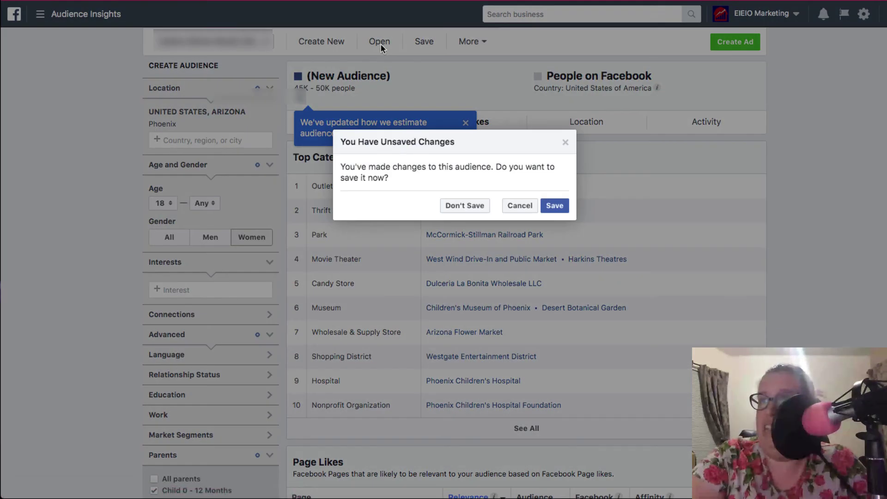
pyautogui.click(480, 205)
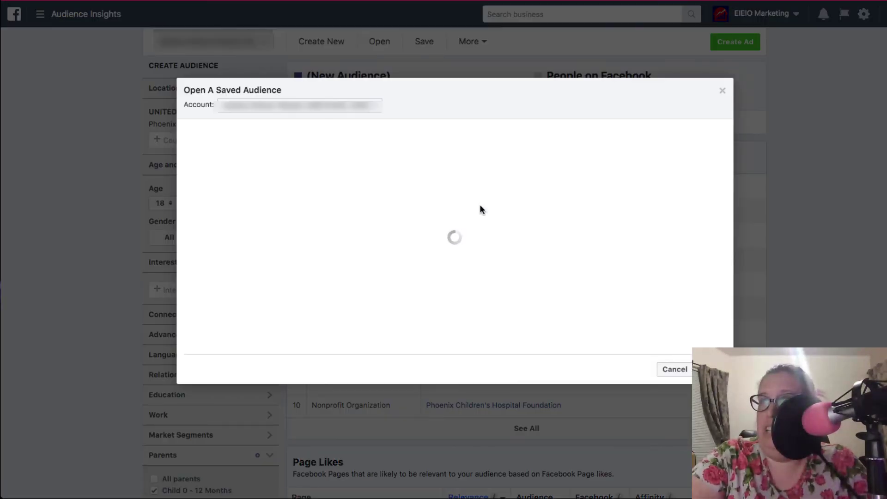
pyautogui.click(722, 91)
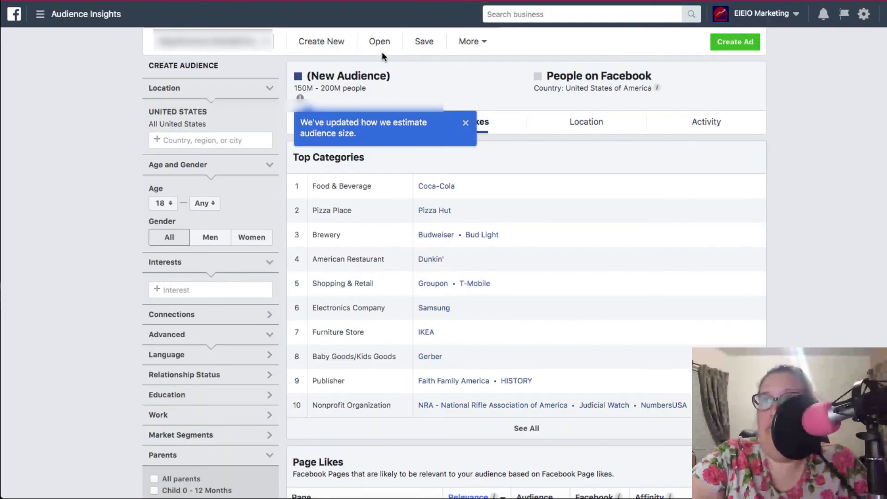
pyautogui.click(465, 123)
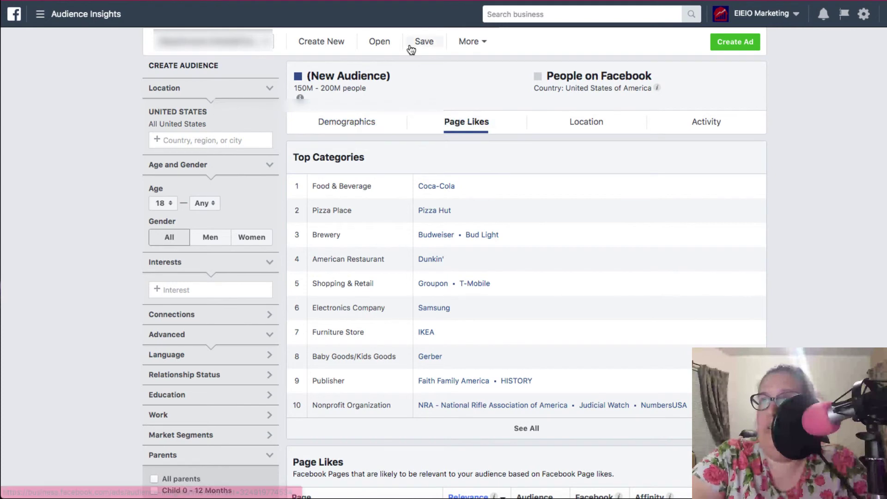
pyautogui.click(377, 40)
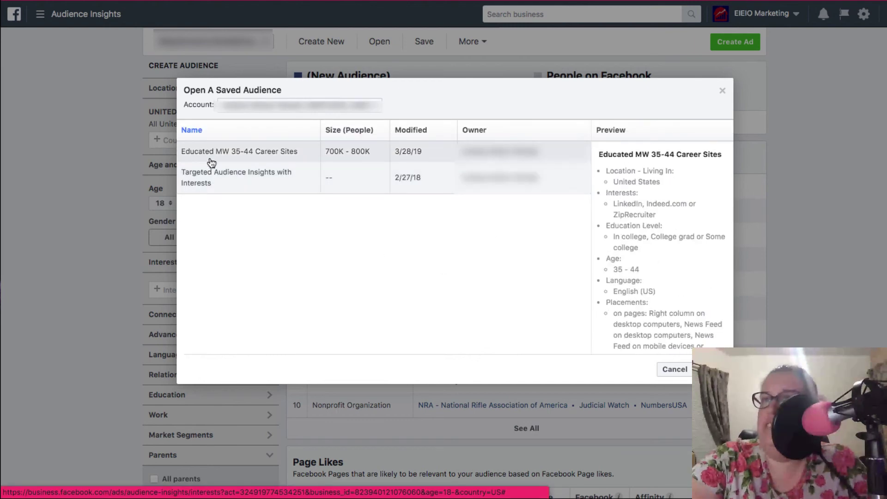
pyautogui.click(220, 161)
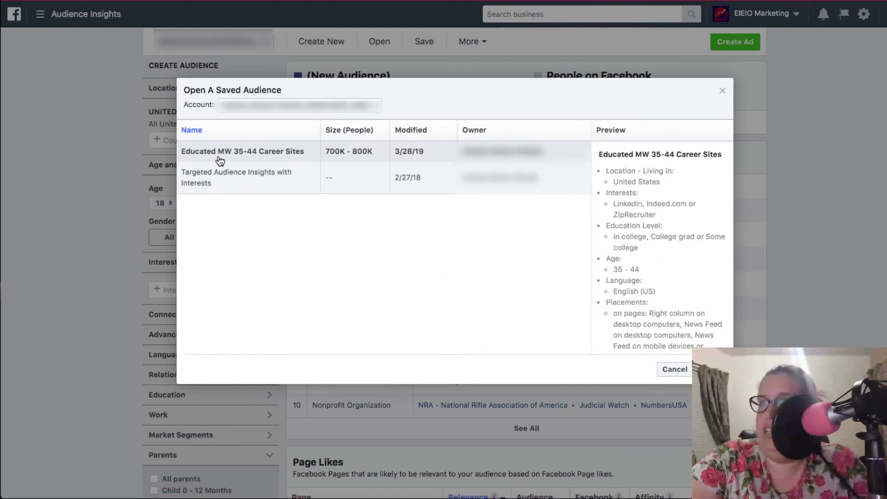
pyautogui.click(293, 157)
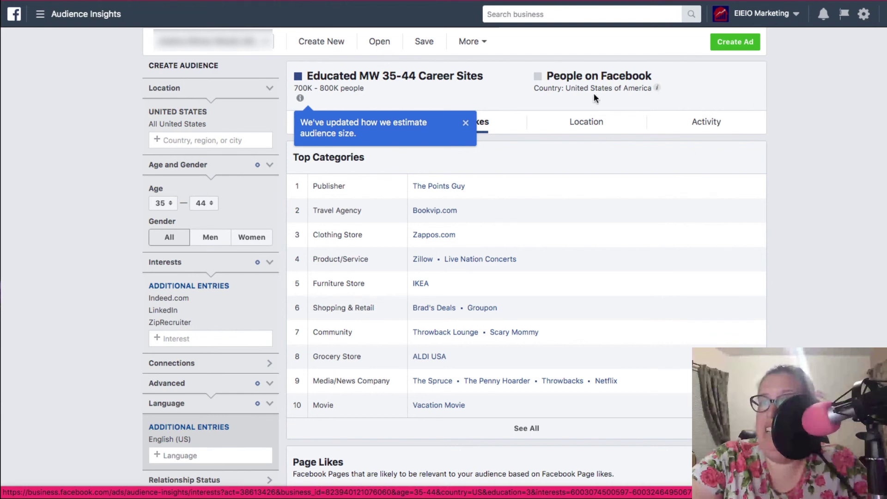
# Review the opened audience's top categories, relevant pages and affinity figures, and dismiss the notice about audience size estimates.
pyautogui.scroll(-2, 754, 264)
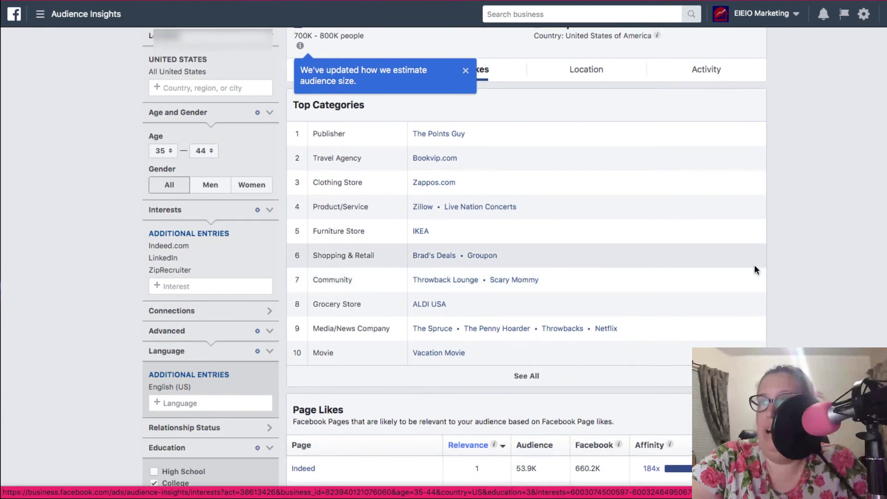
pyautogui.scroll(-5, 754, 267)
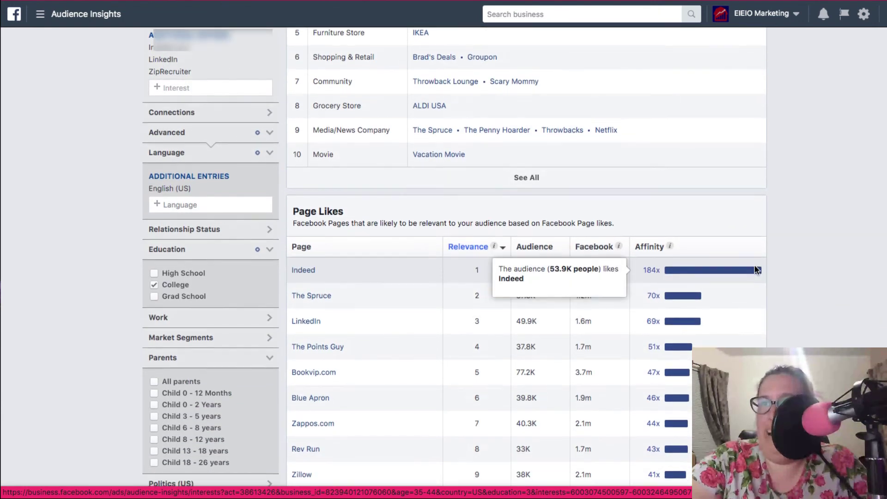
pyautogui.scroll(-2, 755, 270)
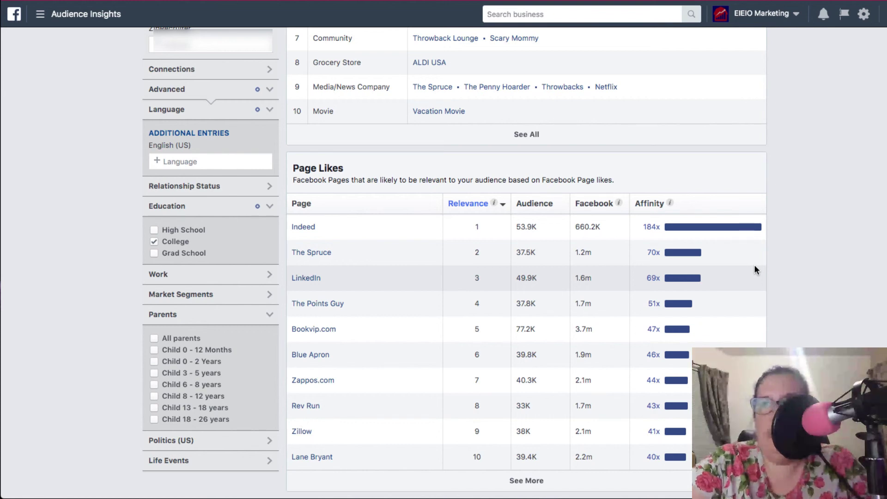
pyautogui.moveTo(636, 275)
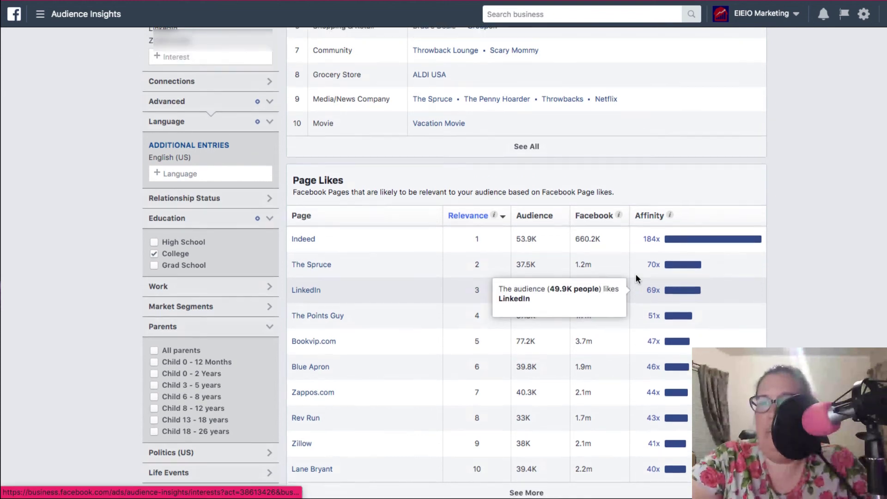
pyautogui.scroll(6, 636, 275)
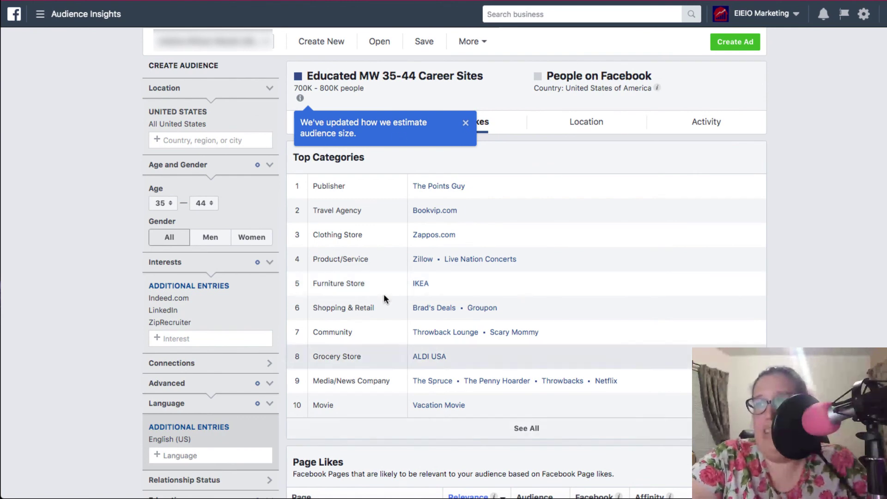
pyautogui.click(465, 123)
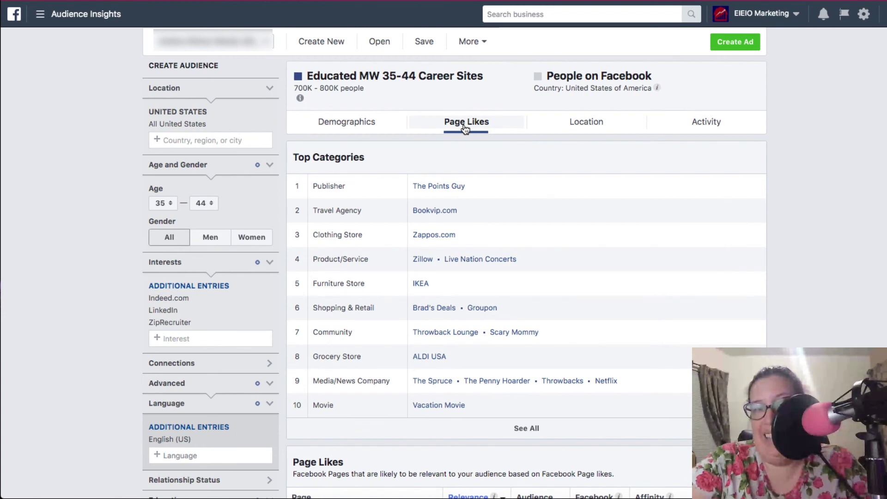